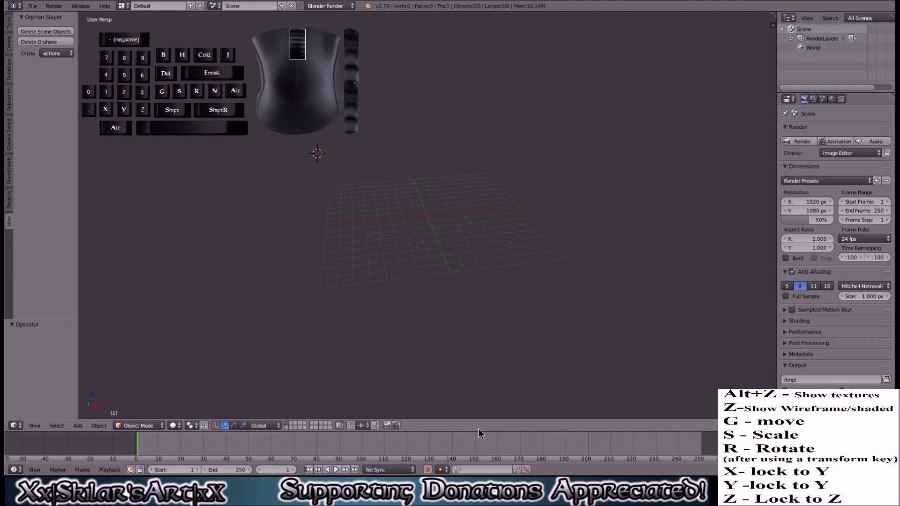
Enlarge the timeline area beneath the 3D view, and switch the 3D view's area to the add-ons section of User Preferences
left_click_drag(477, 432, 477, 392)
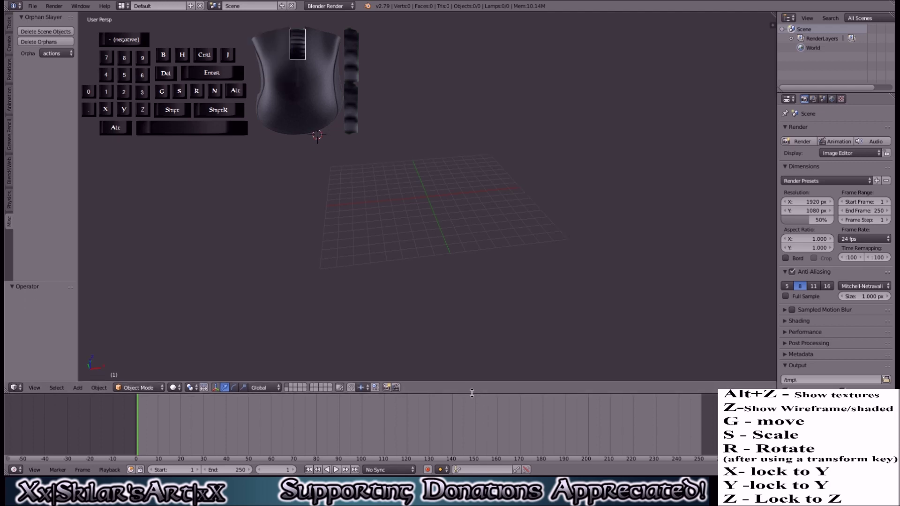
left_click(15, 387)
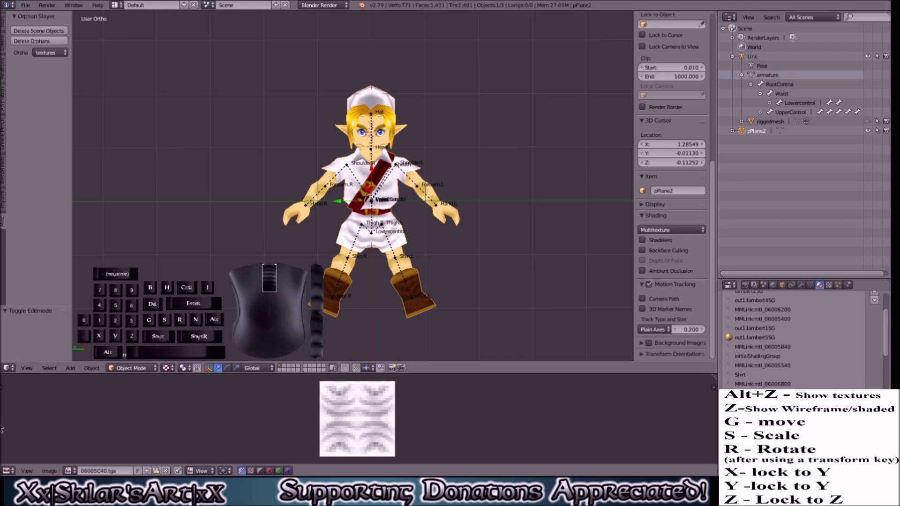
left_click(8, 368)
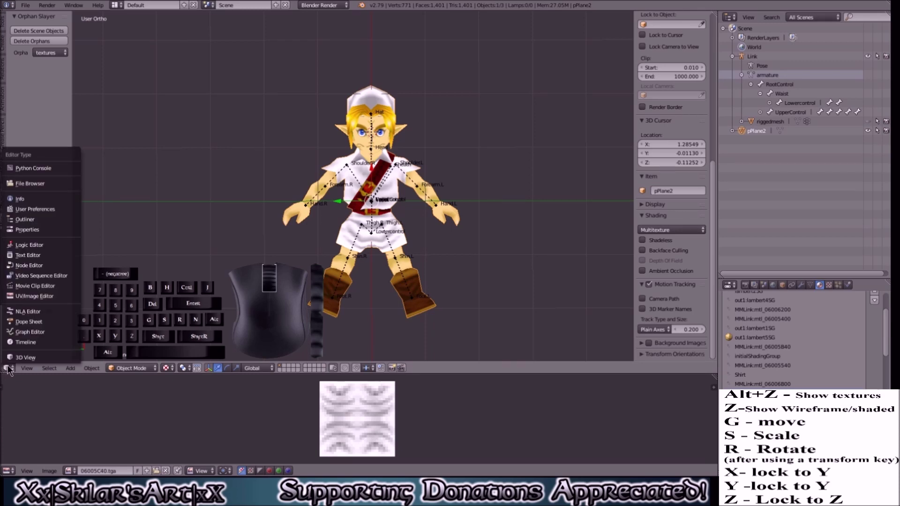
left_click(46, 207)
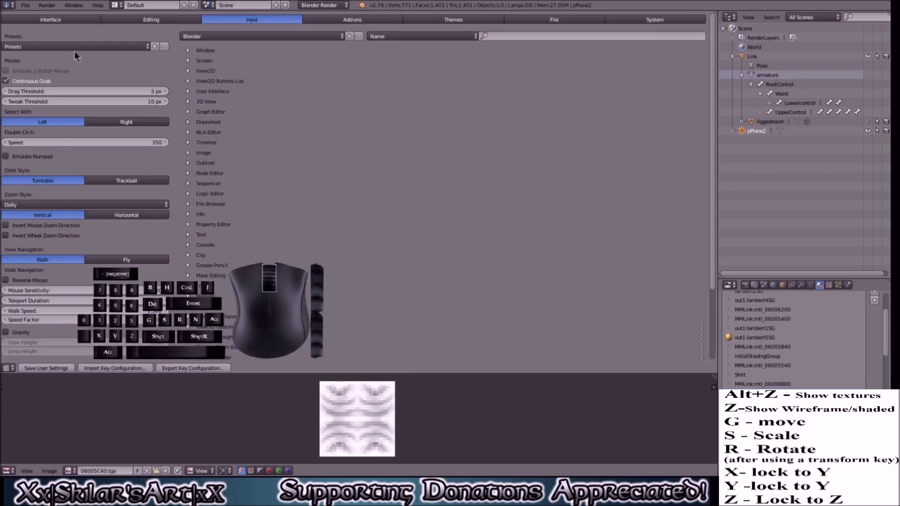
left_click(327, 19)
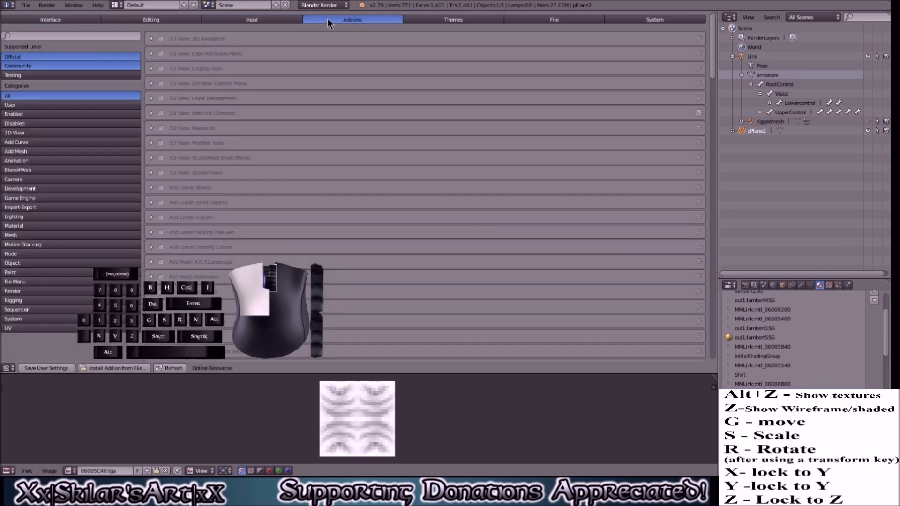
Browse the Tutorial\Tools\Plugins folder for installable add-on files, and cancel the installation
left_click(110, 368)
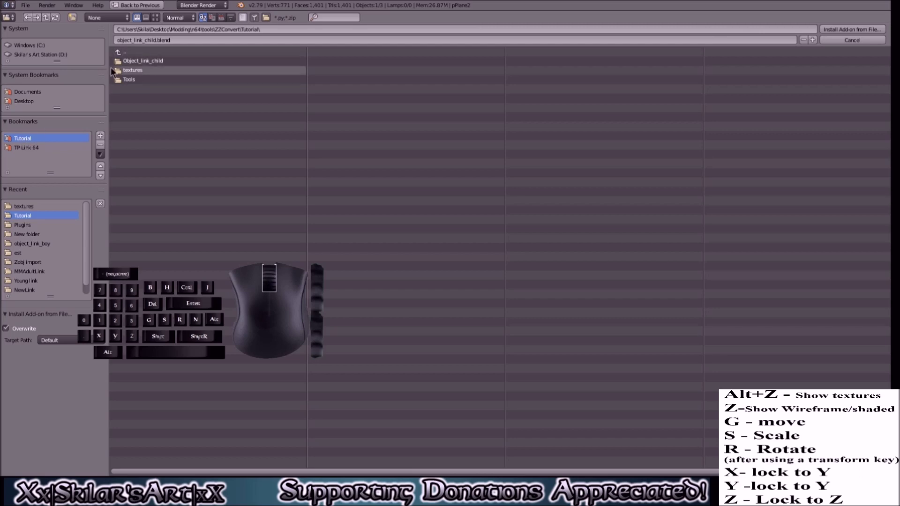
left_click(139, 78)
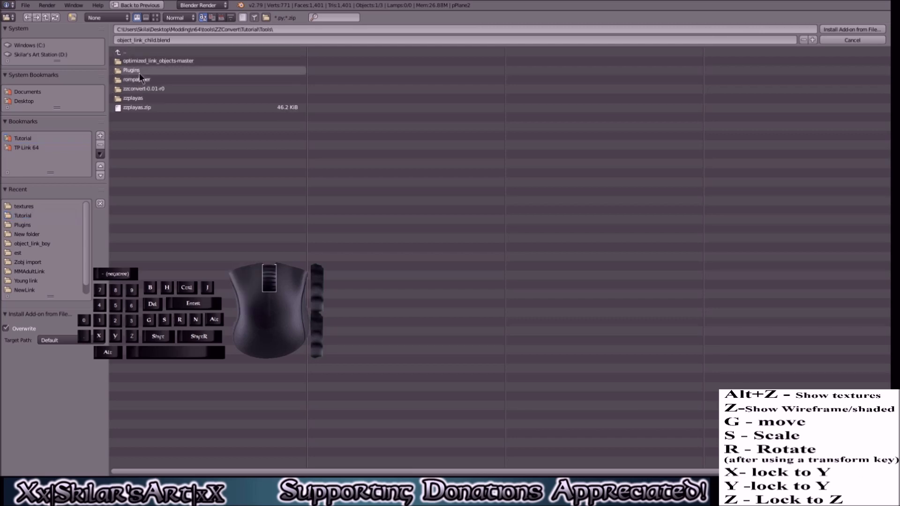
left_click(139, 71)
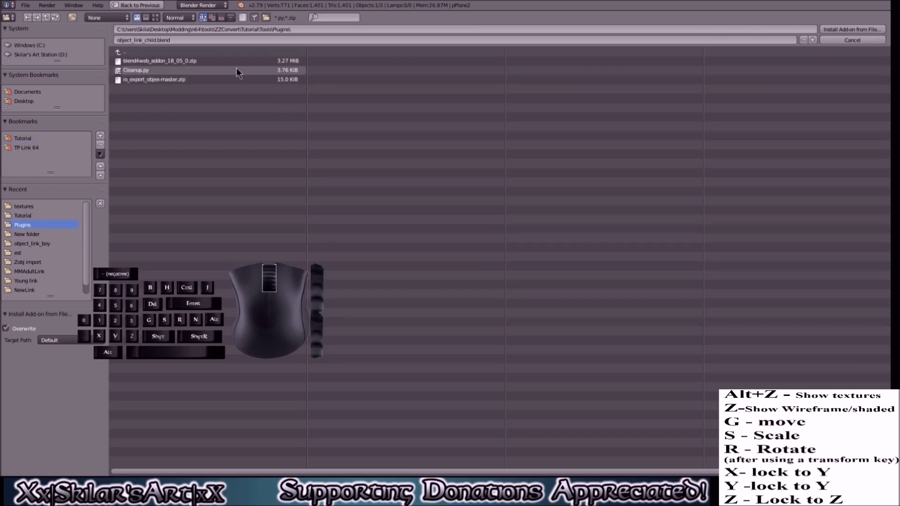
left_click(853, 42)
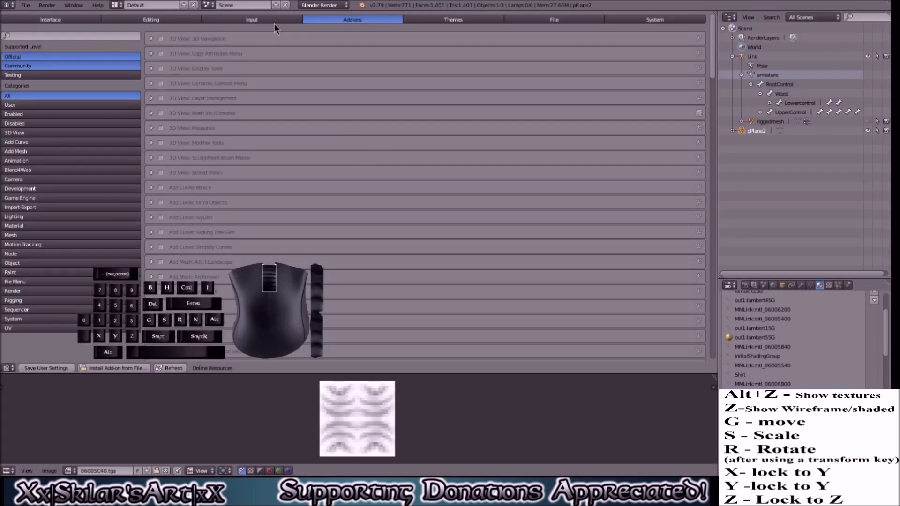
Set the mouse selection button to Left in the input preferences
left_click(268, 19)
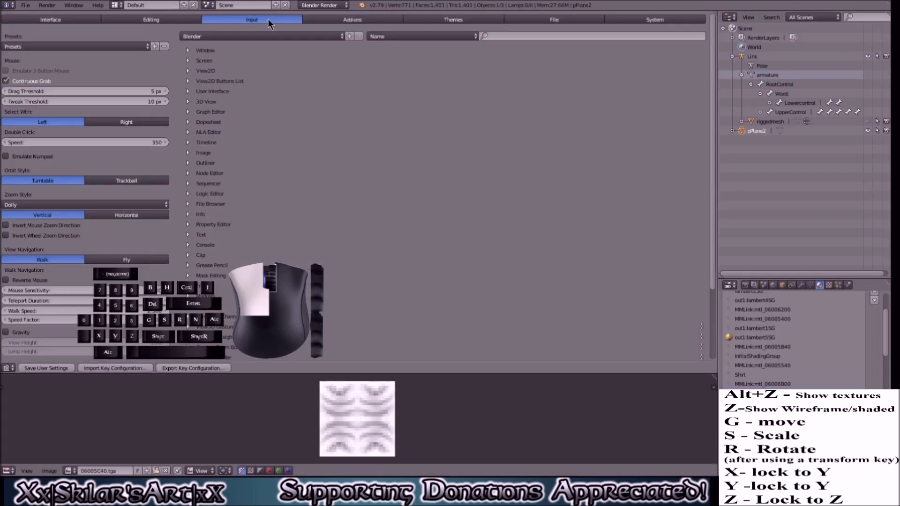
left_click(55, 122)
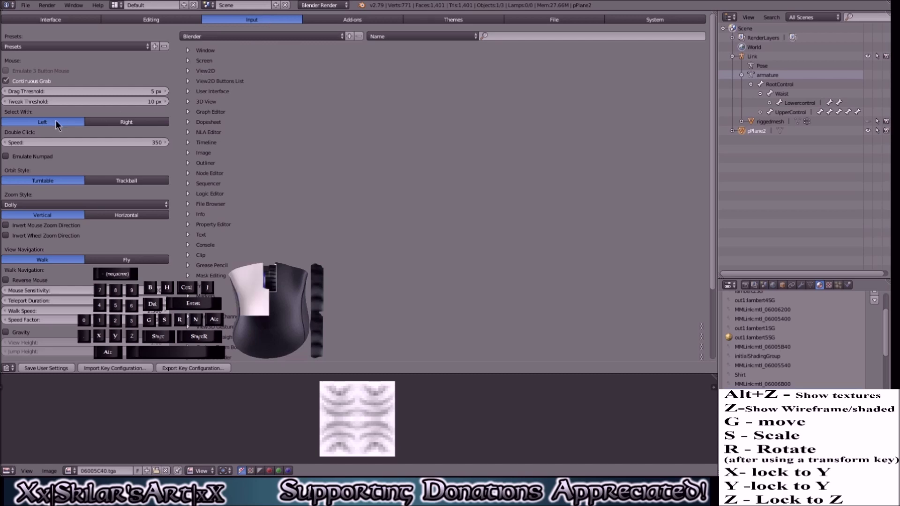
Enable the user add-on "Import-Export: Extended Wavefront OBJ format" and save the user settings
left_click(353, 18)
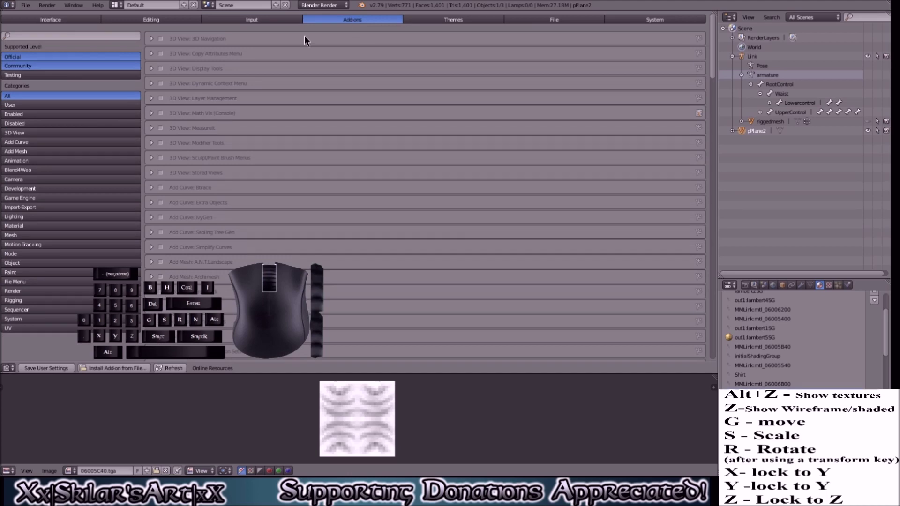
left_click(22, 103)
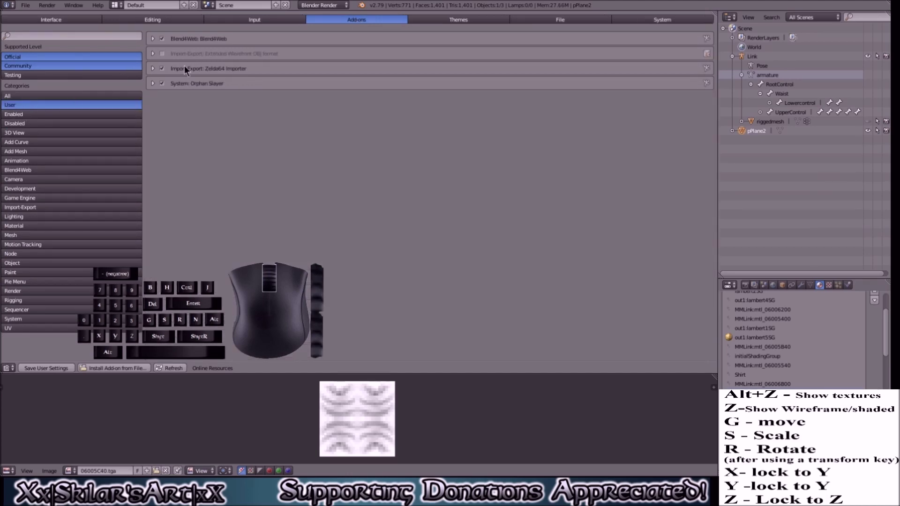
left_click(162, 54)
left_click(55, 371)
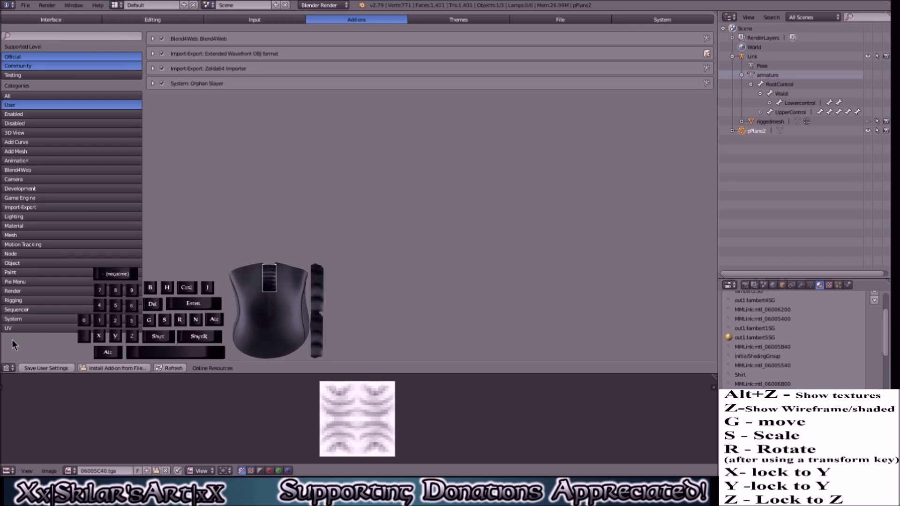
Switch the preferences area back to the 3D View and put the riggedmesh object into Edit Mode
left_click(7, 368)
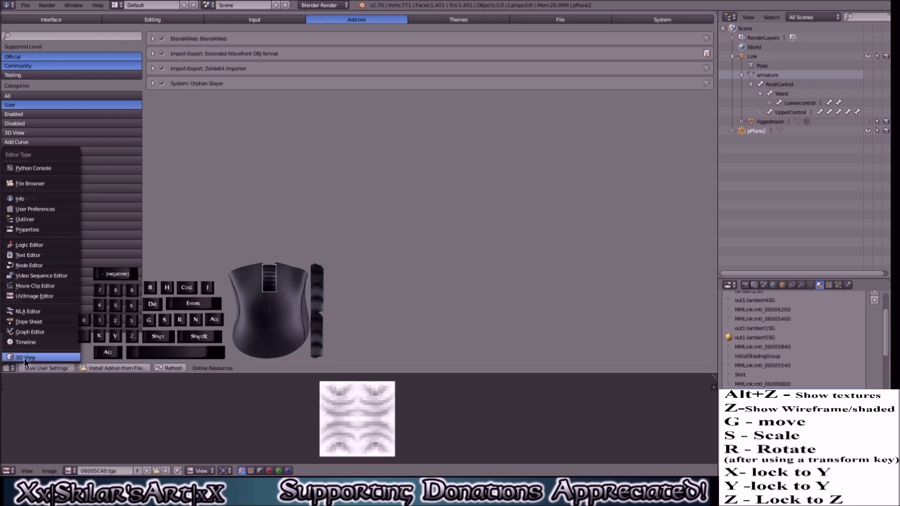
left_click(24, 357)
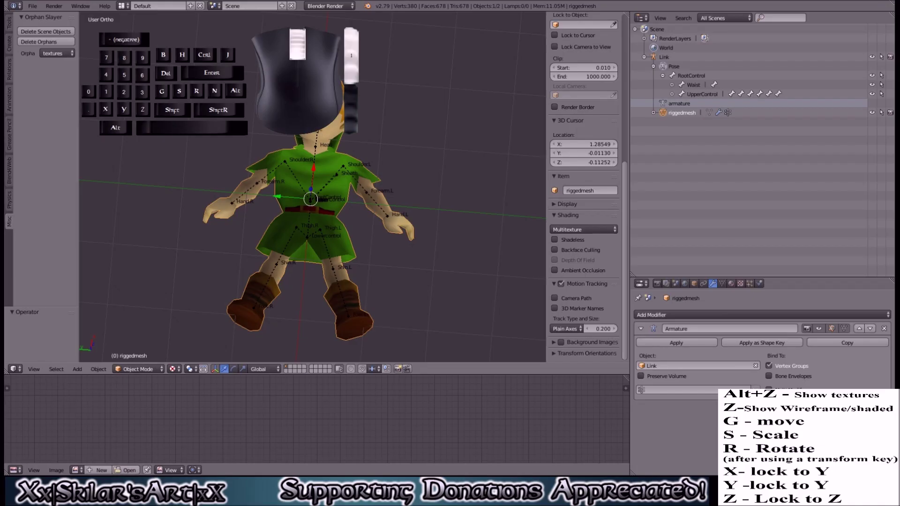
middle_click_drag(310, 188, 302, 187)
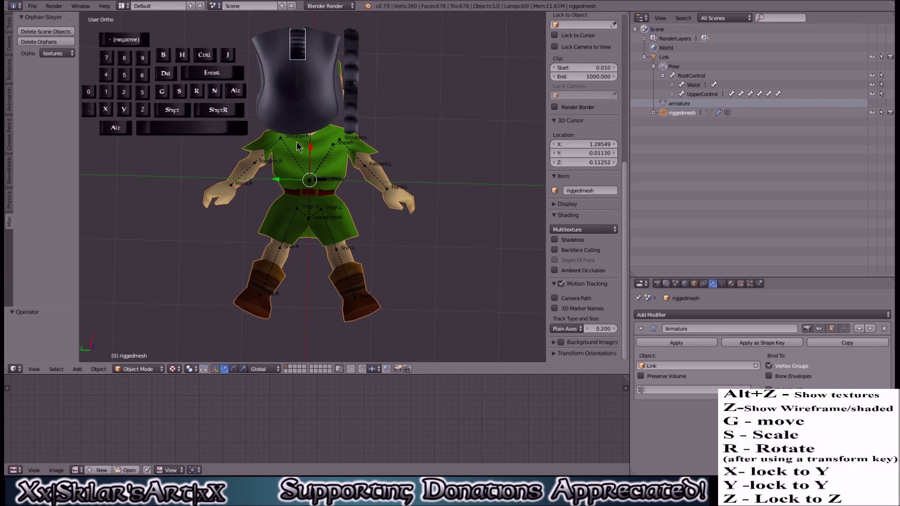
left_click(140, 368)
left_click(141, 355)
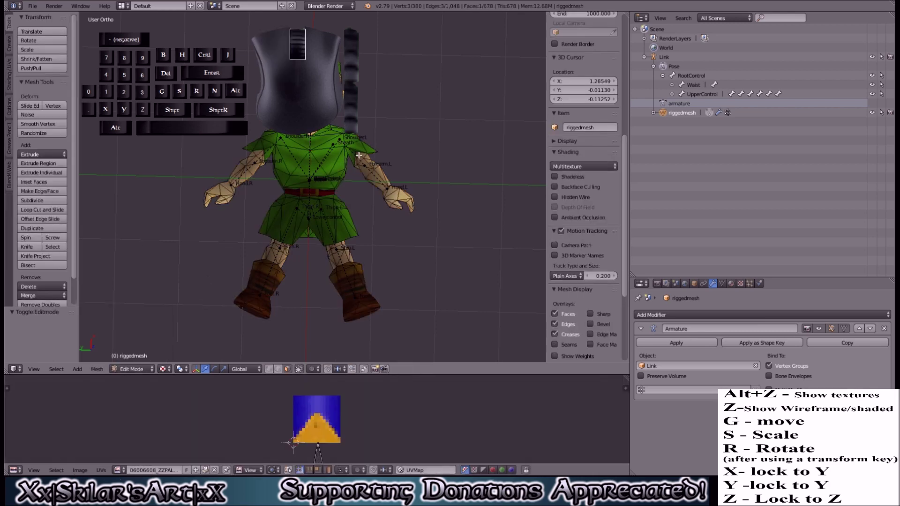
mouse_move(349, 193)
middle_mouse_down()
mouse_move(377, 145)
mouse_move(460, 123)
mouse_move(350, 190)
middle_mouse_up()
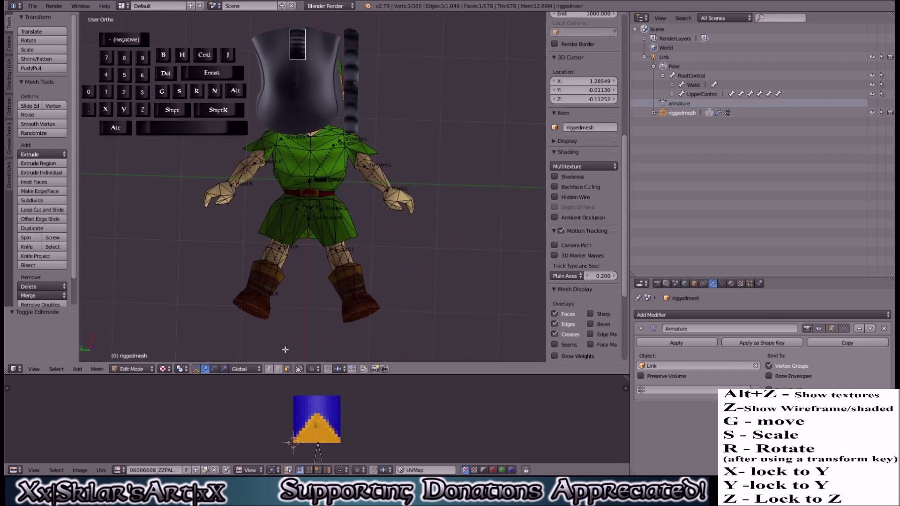
Set the mesh selection mode to vertex and face select in turn, and return riggedmesh to Object Mode
left_click(270, 370)
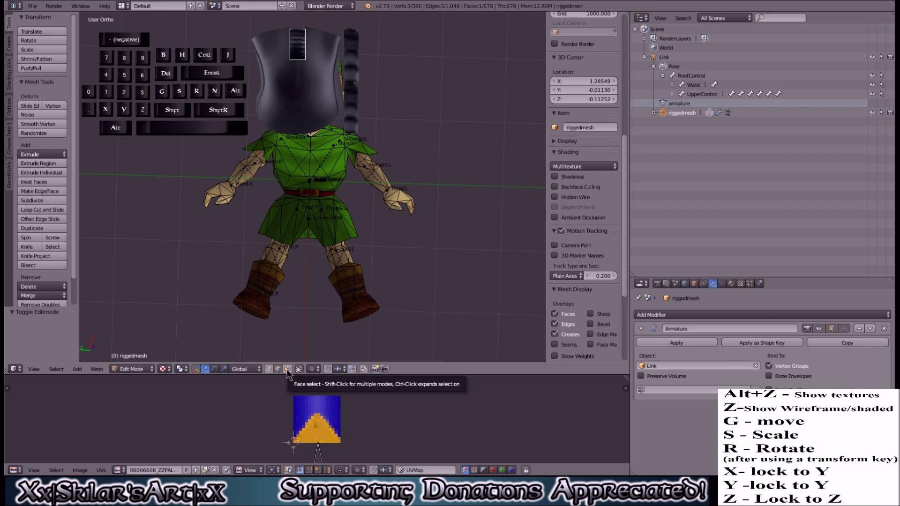
left_click(287, 369)
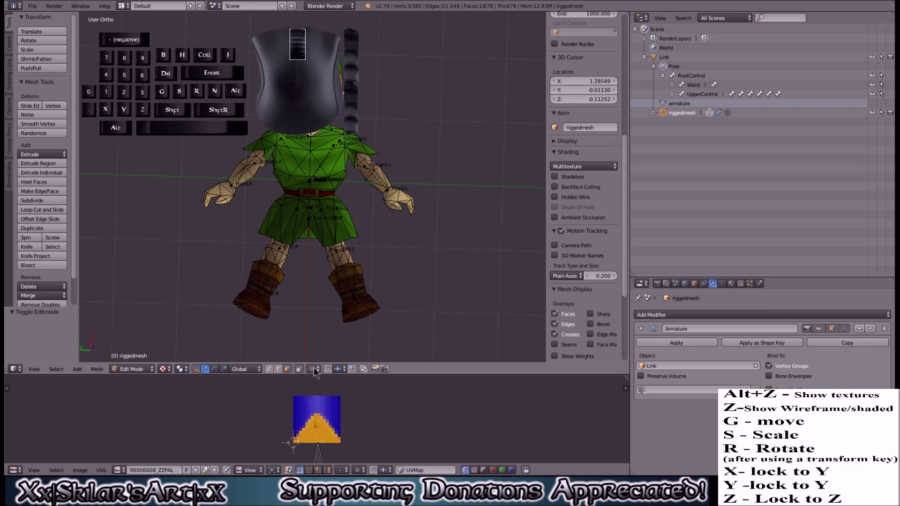
left_click(130, 370)
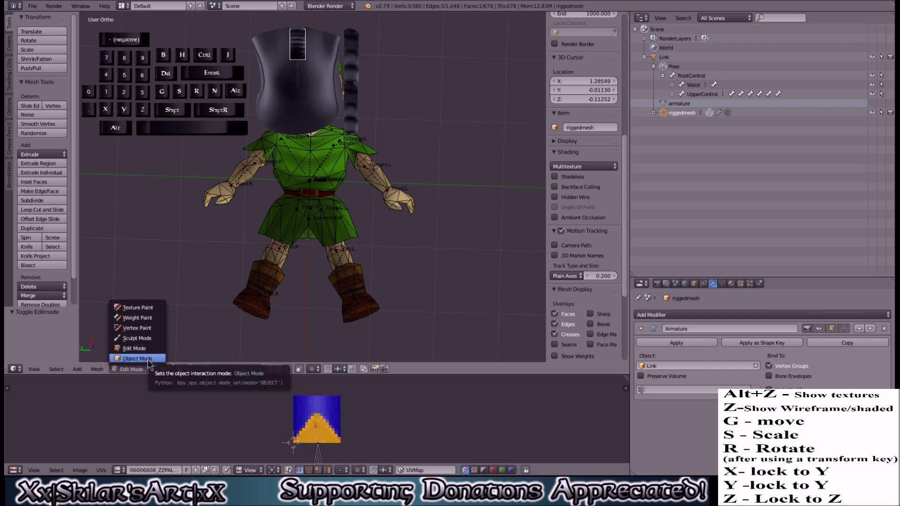
left_click(149, 361)
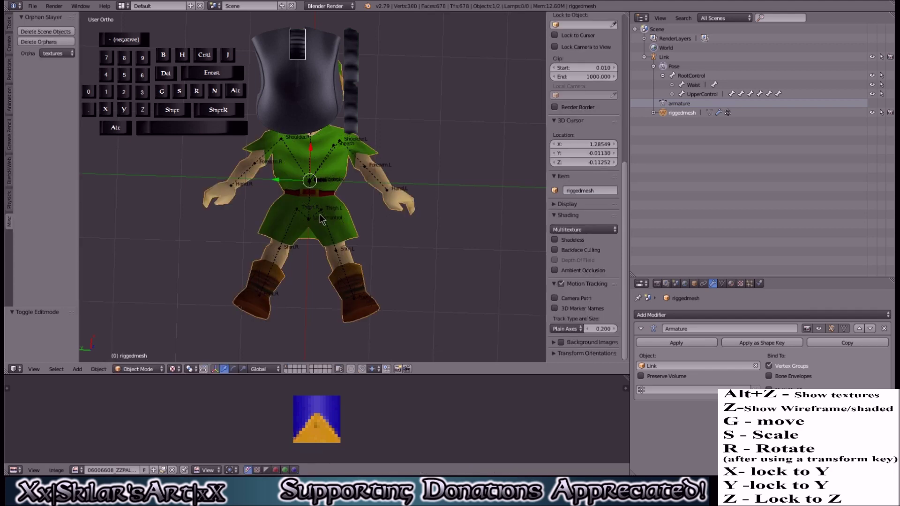
Select the Link armature's right shoulder bone, and switch the armature to Object Mode and back to Pose Mode
middle_click_drag(337, 230, 297, 215)
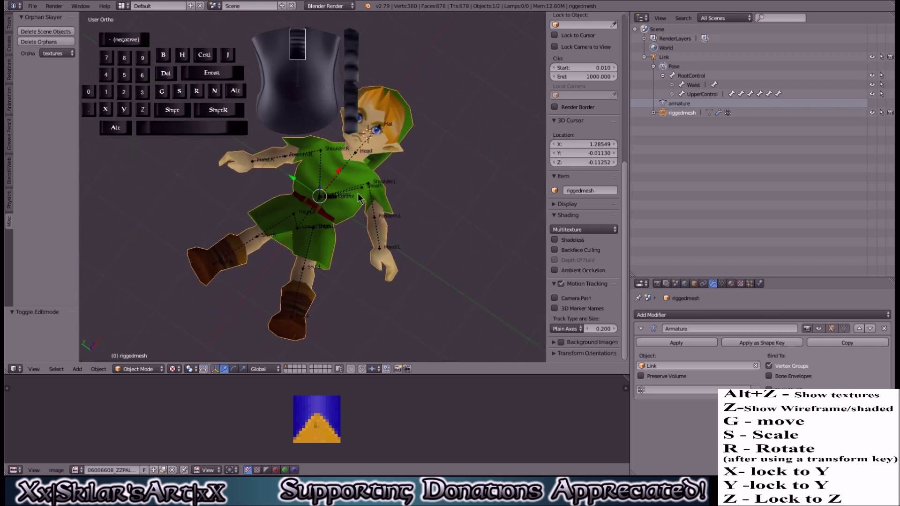
right_click(321, 155)
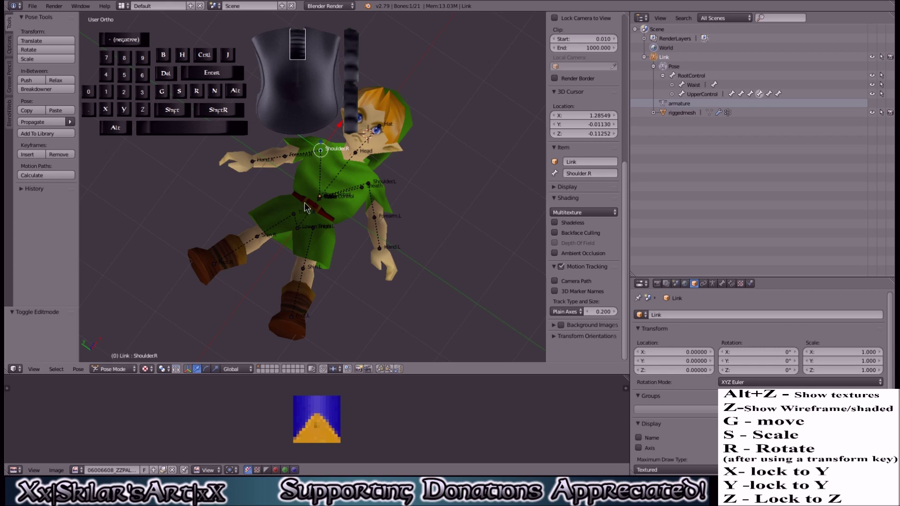
left_click(112, 369)
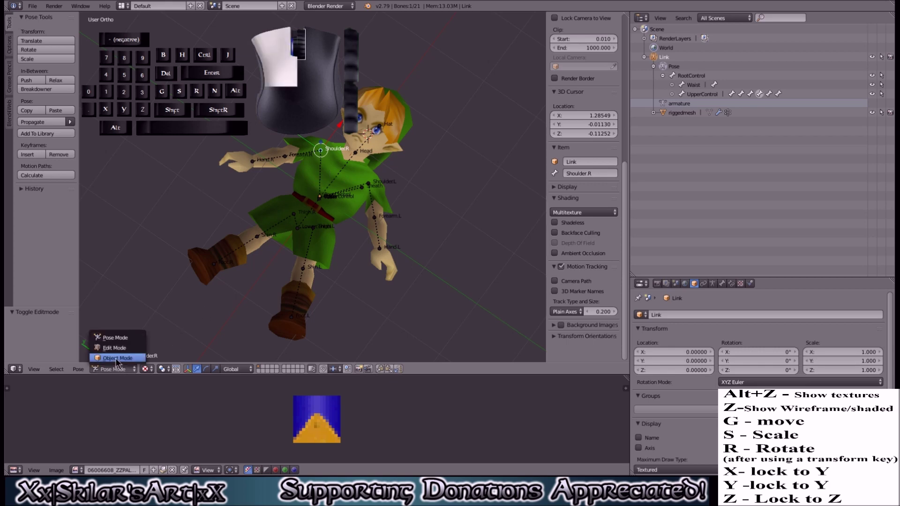
left_click(115, 359)
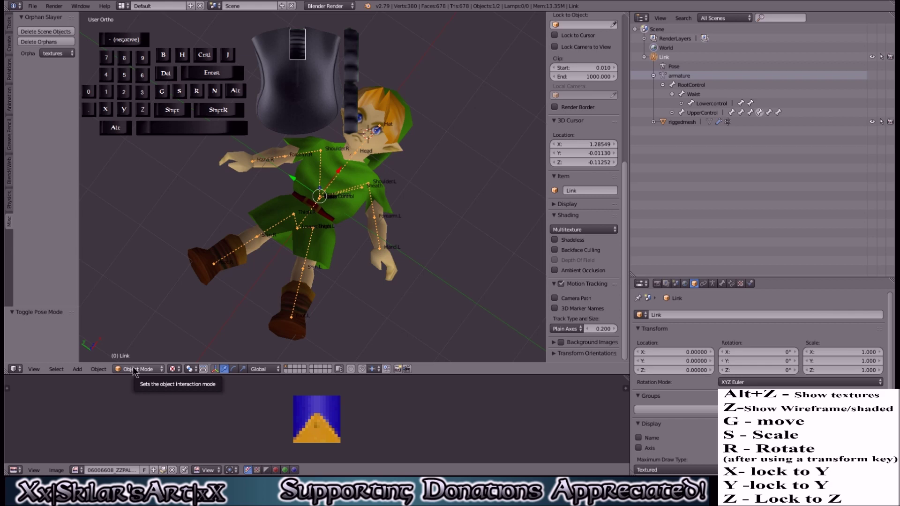
left_click(134, 370)
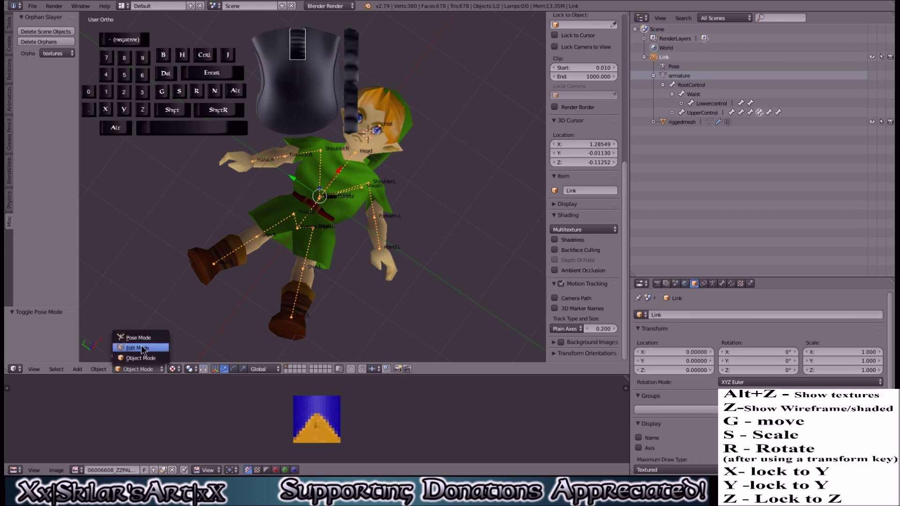
left_click(134, 337)
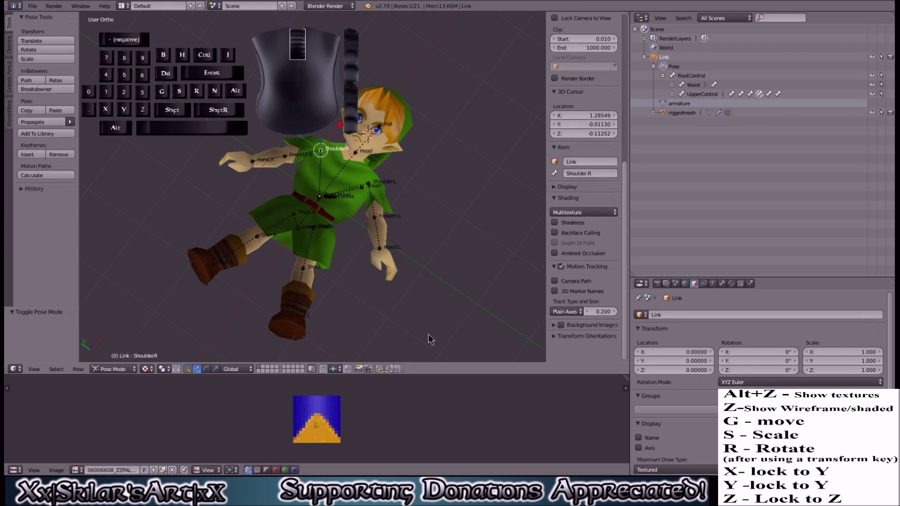
Display the Link armature in Rest Position and set it back to Pose Position
left_click(712, 284)
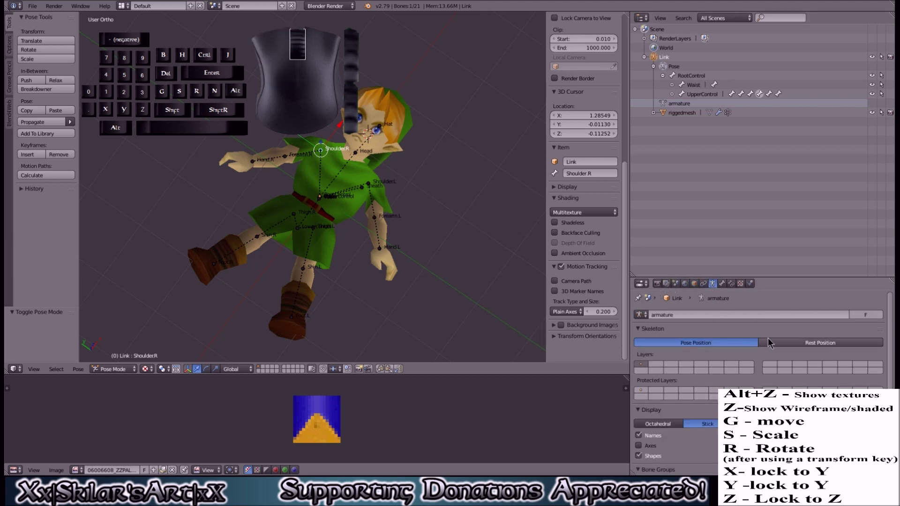
left_click(816, 345)
middle_click_drag(341, 203, 424, 207)
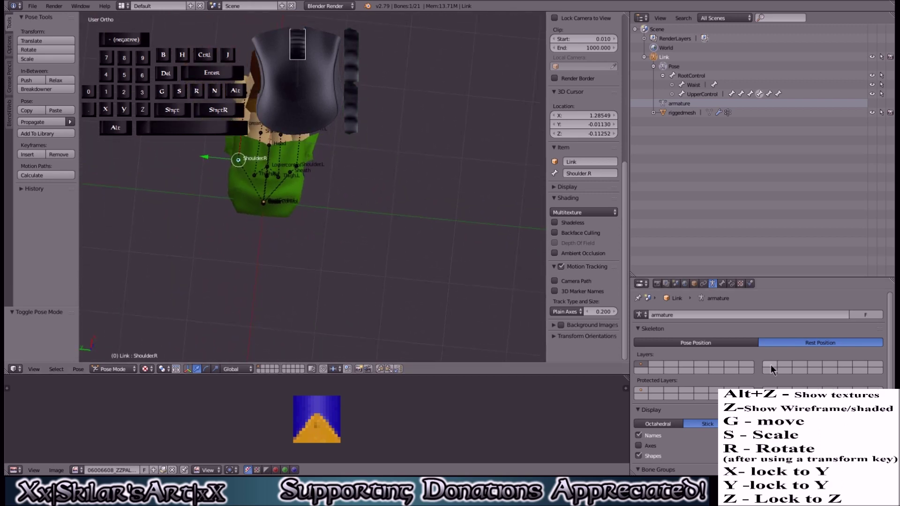
left_click(719, 345)
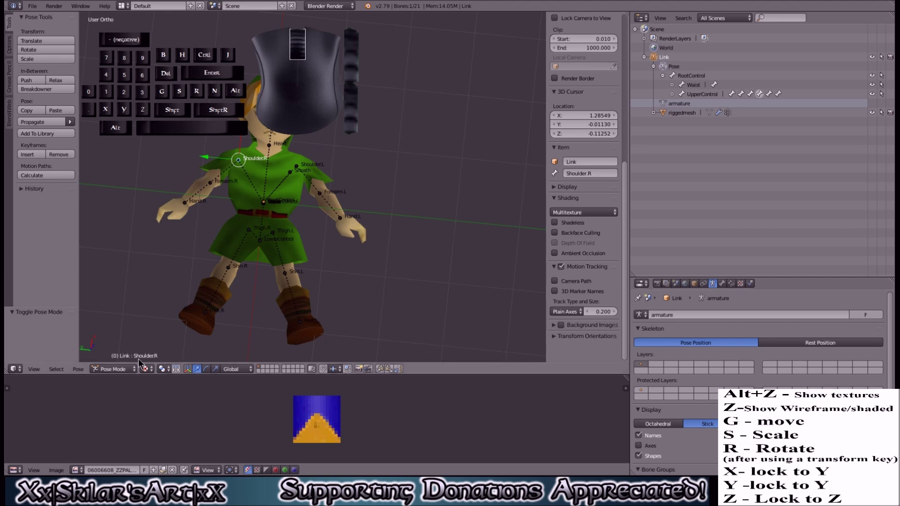
Return the armature to Object Mode and show the modifiers of the riggedmesh object
left_click(115, 369)
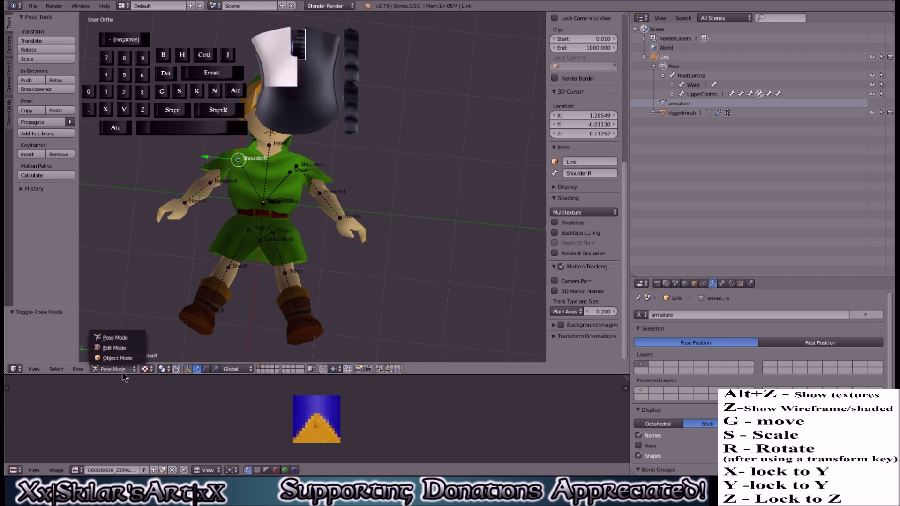
left_click(117, 358)
right_click(300, 323)
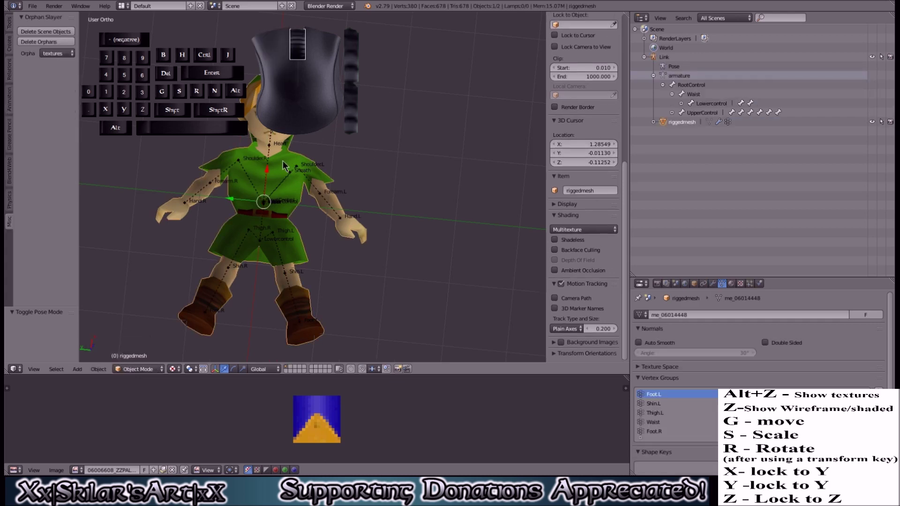
left_click(712, 284)
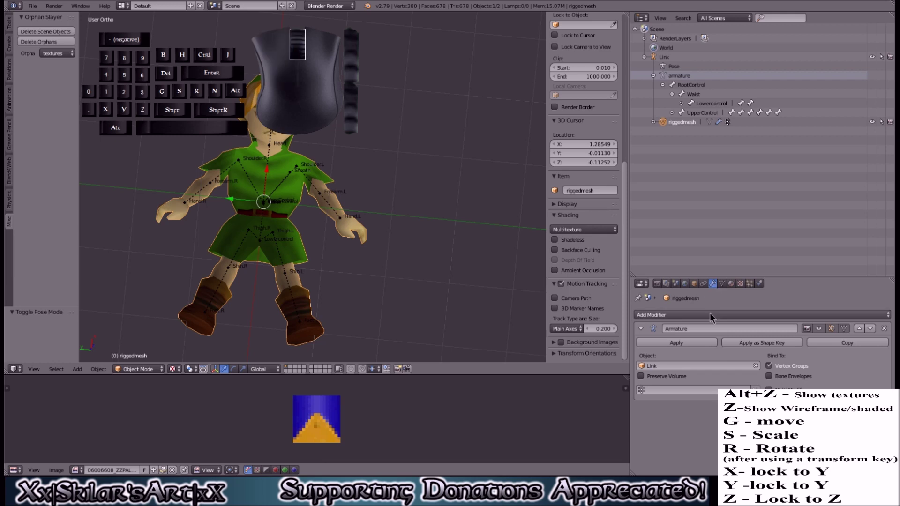
Apply the Armature modifier on riggedmesh, and apply the Link armature's current pose as its rest pose in Pose Mode
left_click(676, 343)
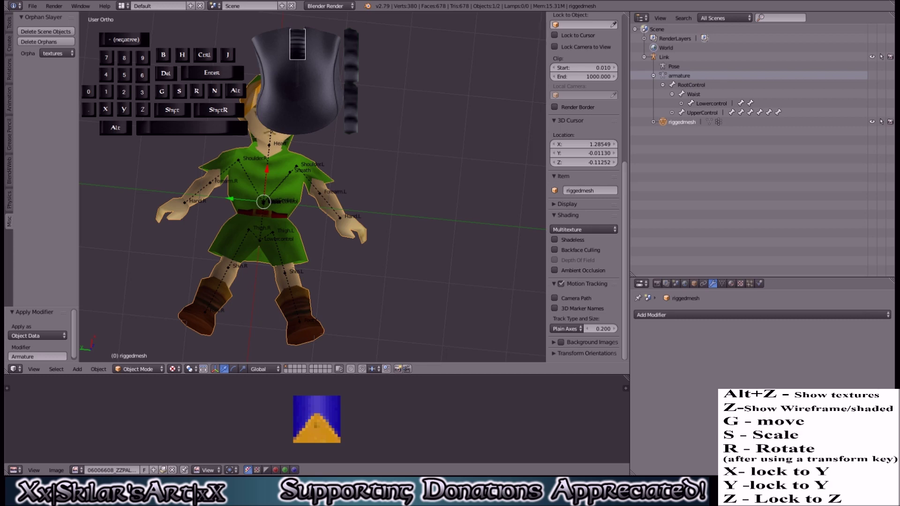
right_click(239, 162)
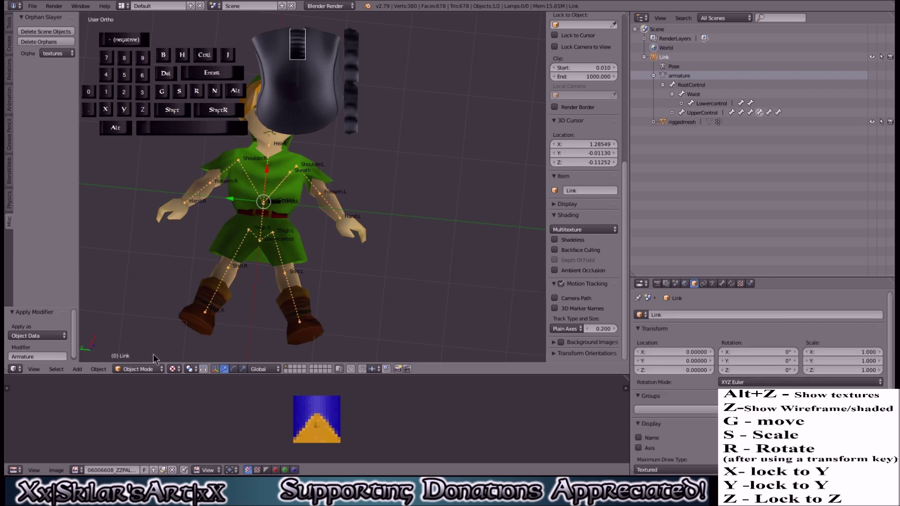
left_click(141, 369)
left_click(139, 337)
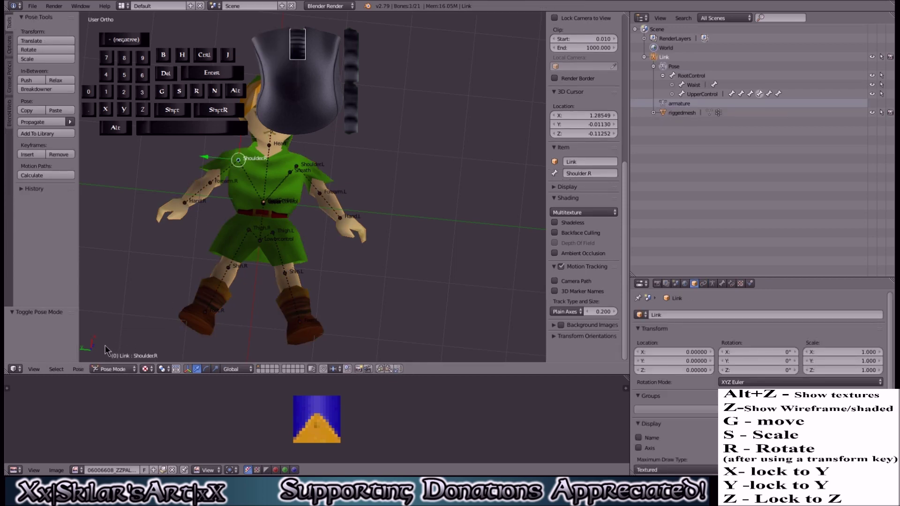
left_click(78, 370)
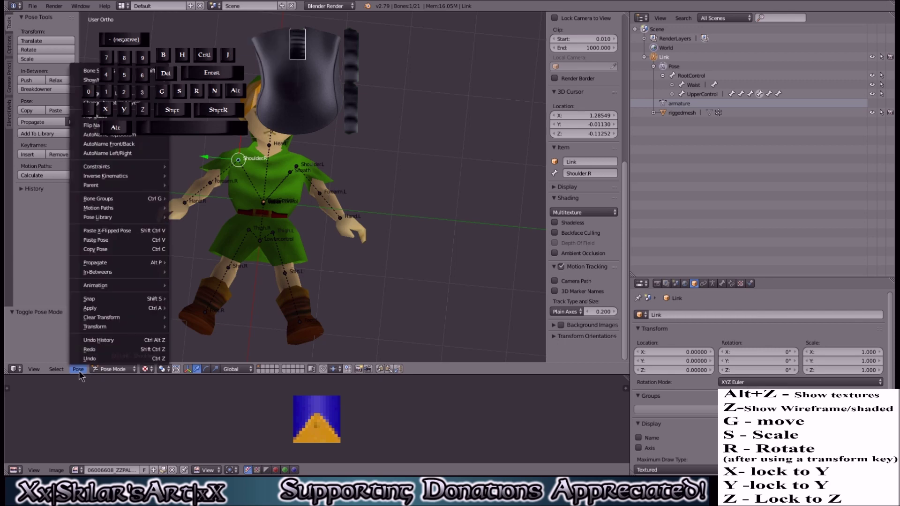
mouse_move(150, 309)
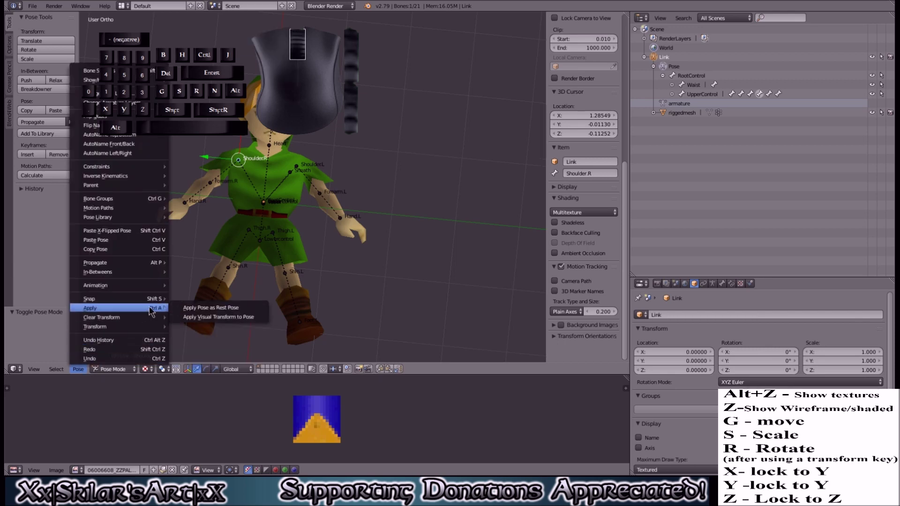
left_click(221, 305)
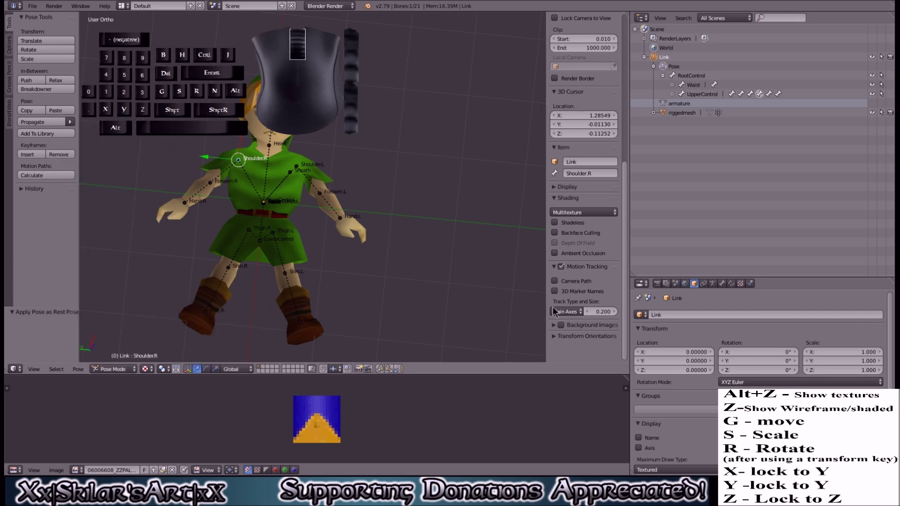
Compare the Link armature's Rest Position with its Pose Position, ending on Pose Position
left_click(712, 284)
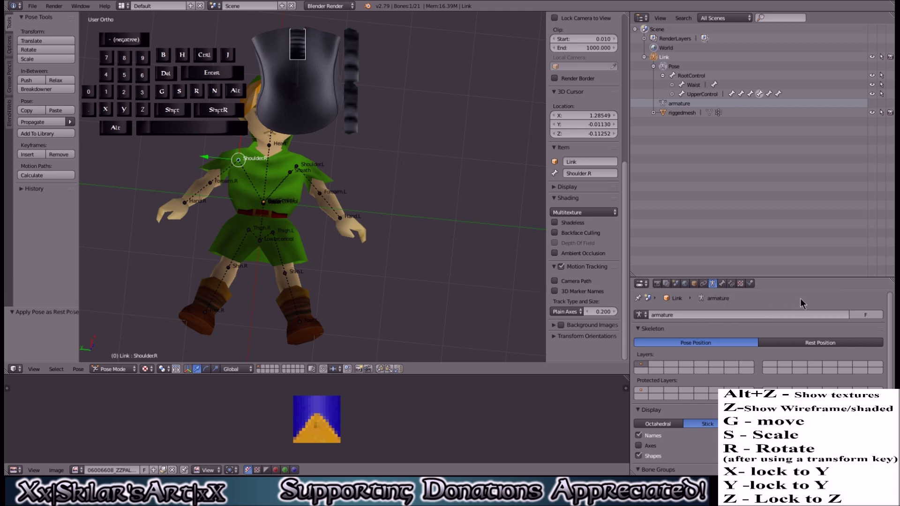
left_click(825, 343)
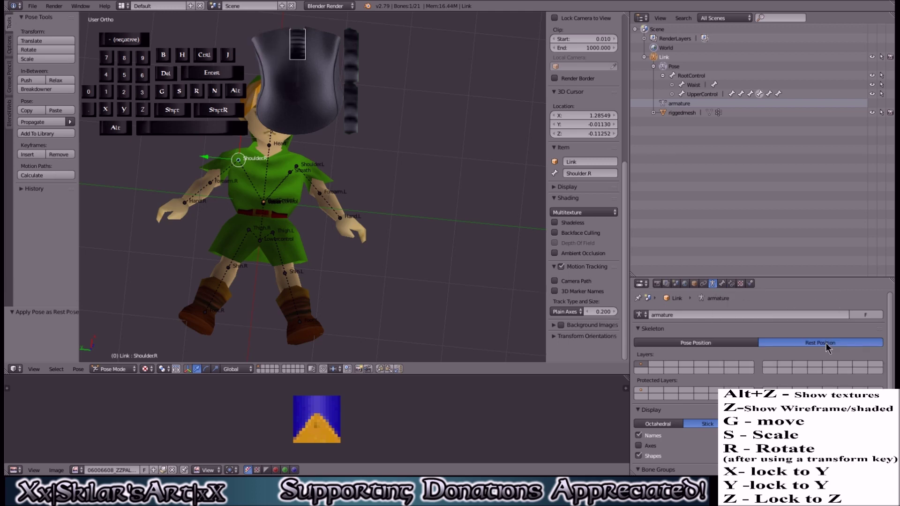
key("ctrl+z")
left_click(812, 346)
left_click(696, 343)
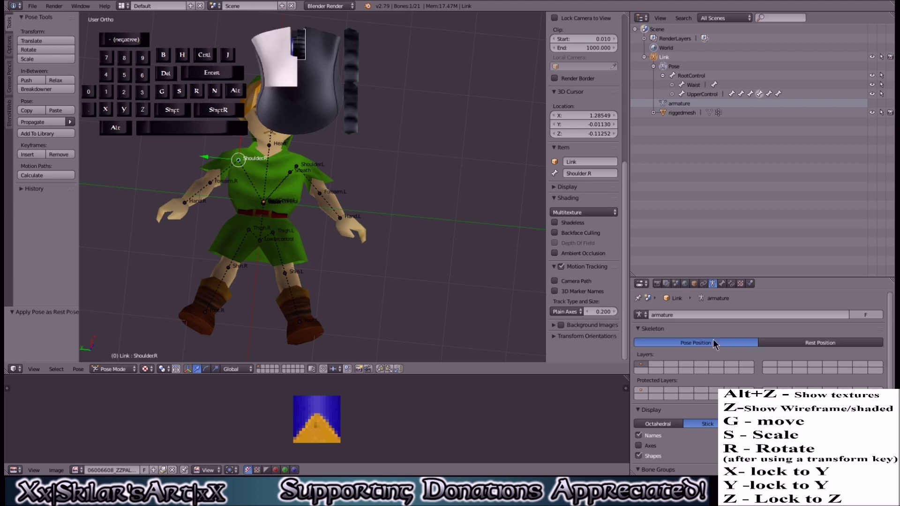
middle_click_drag(280, 194, 342, 176)
middle_click_drag(294, 214, 309, 225)
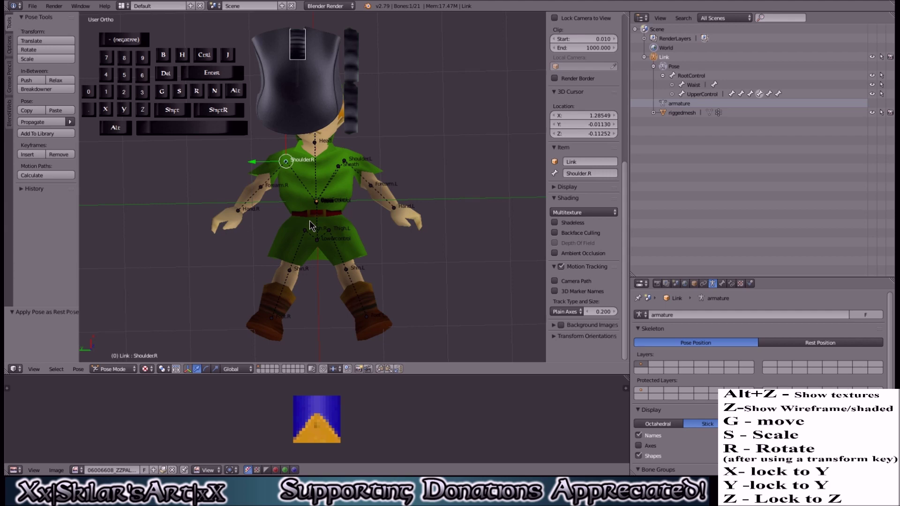
scroll(309, 221, "down", 2)
scroll(315, 243, "up", 4)
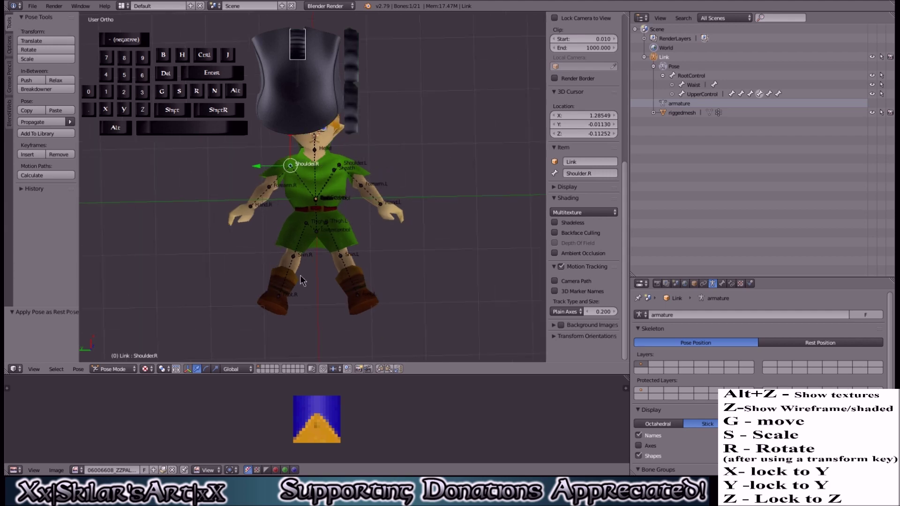
scroll(311, 295, "down", 4)
scroll(313, 295, "up", 4)
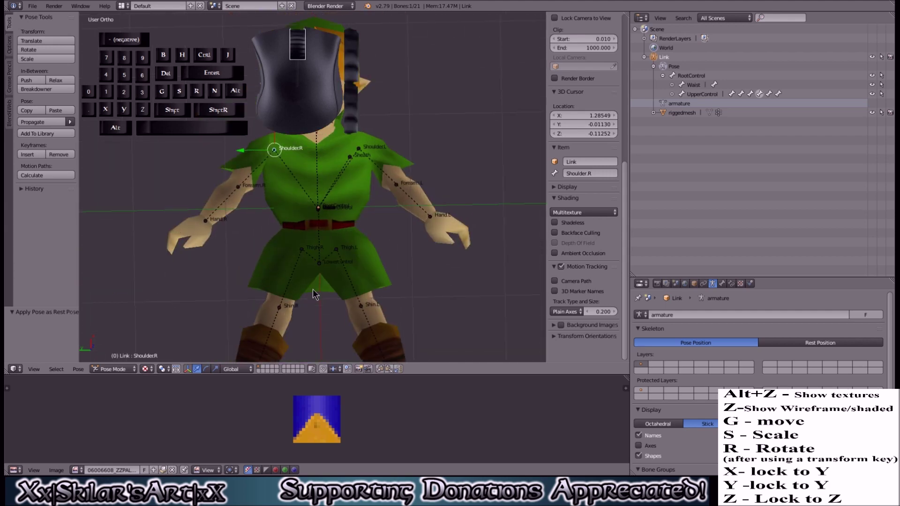
scroll(311, 206, "down", 4)
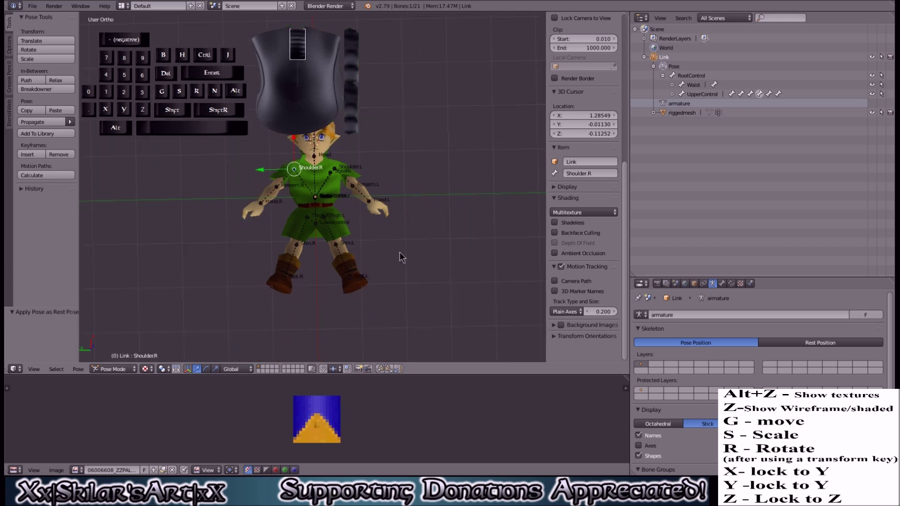
middle_click_drag(399, 251, 350, 163)
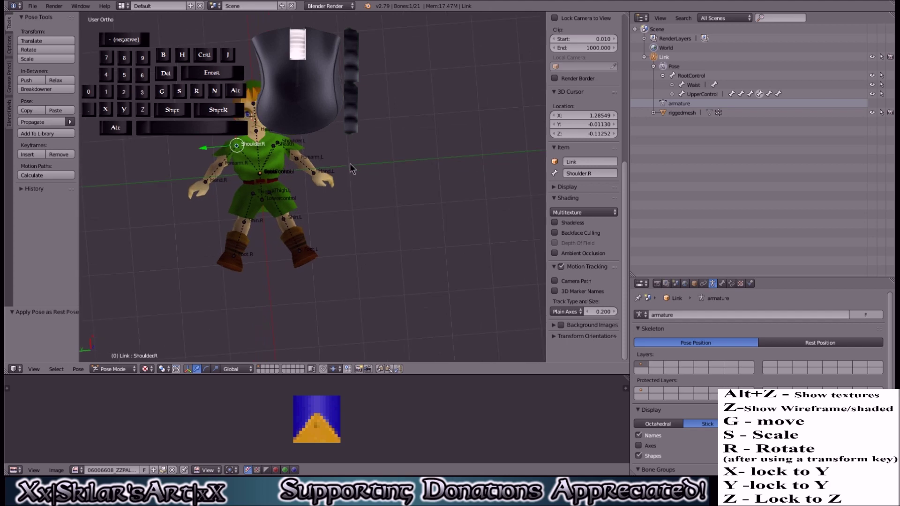
Return the Link armature to Object Mode and select the riggedmesh object
left_click(113, 369)
left_click(111, 361)
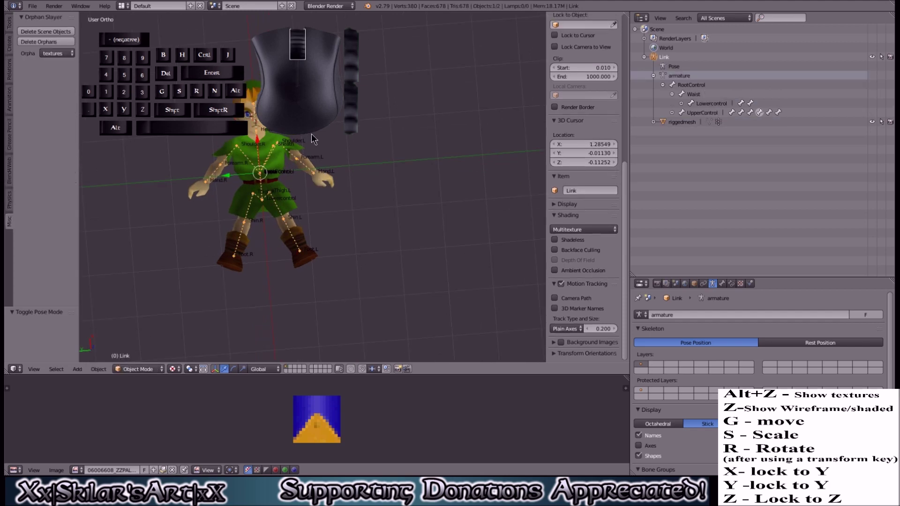
left_click(268, 146)
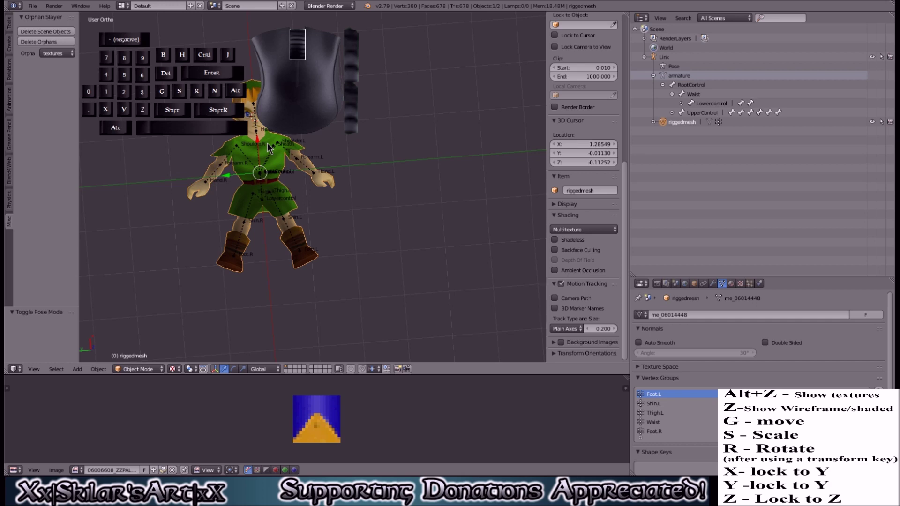
Try moving riggedmesh freely away from the armature, and undo the move
key("g")
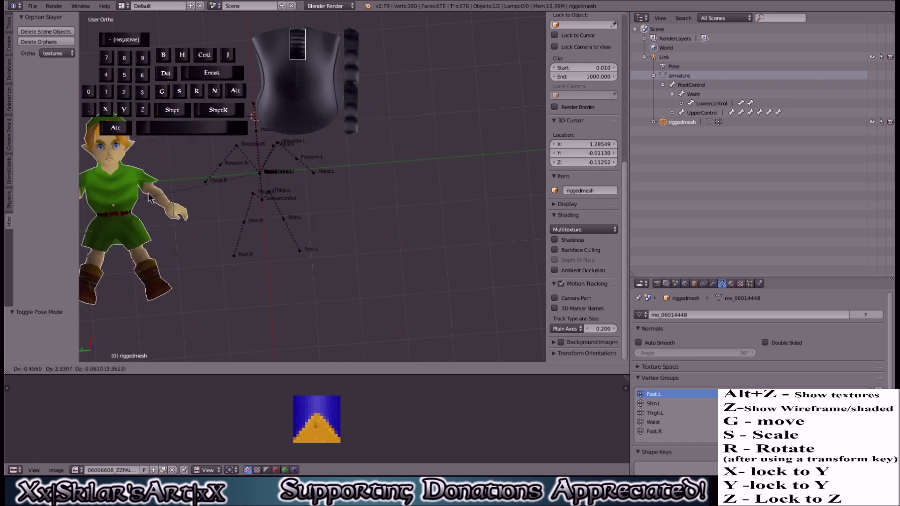
left_click(270, 159)
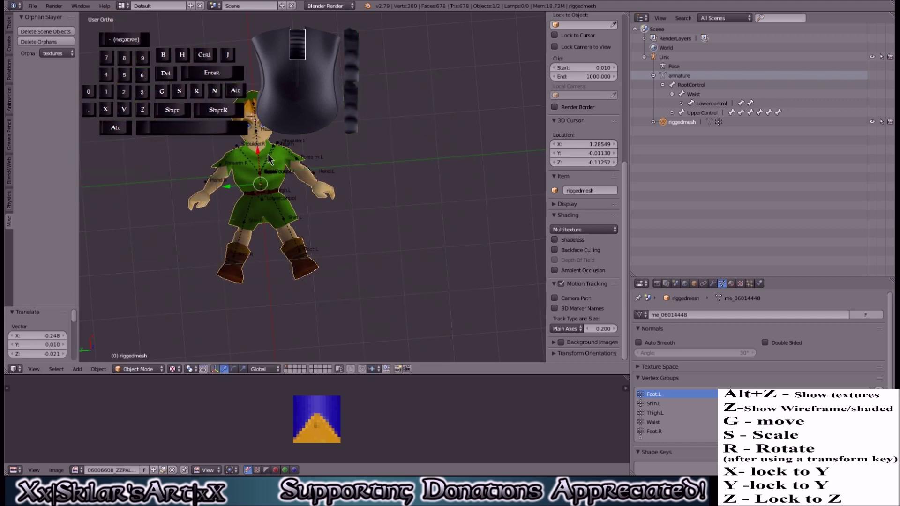
key("ctrl+z")
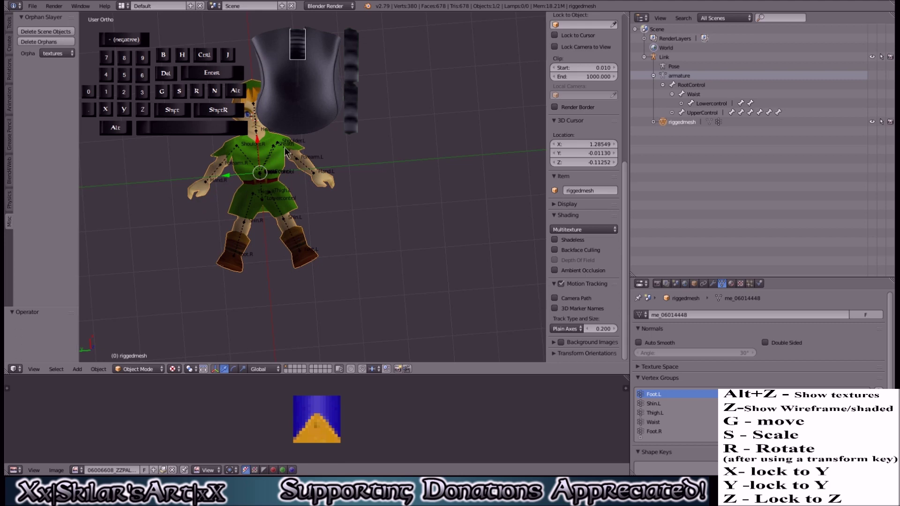
Try scaling riggedmesh uniformly on all axes, and undo the scaling
key("s")
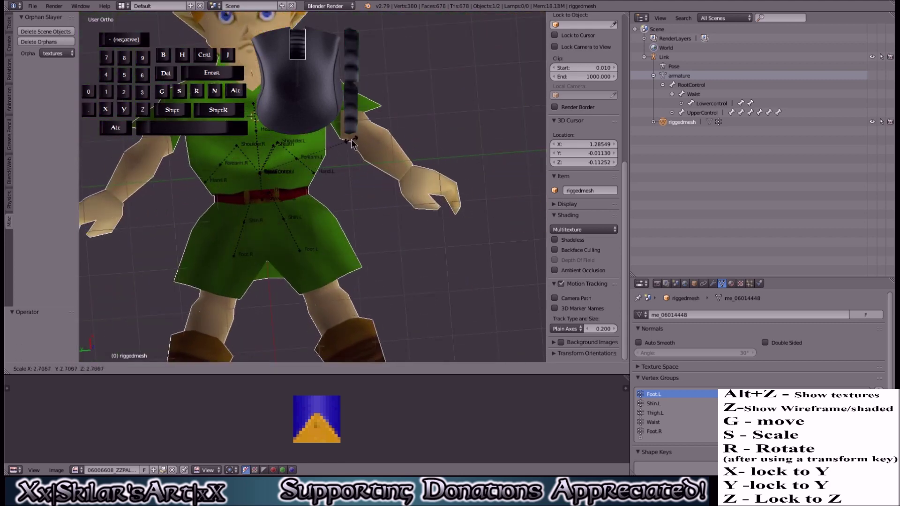
left_click(314, 152)
key("ctrl+z")
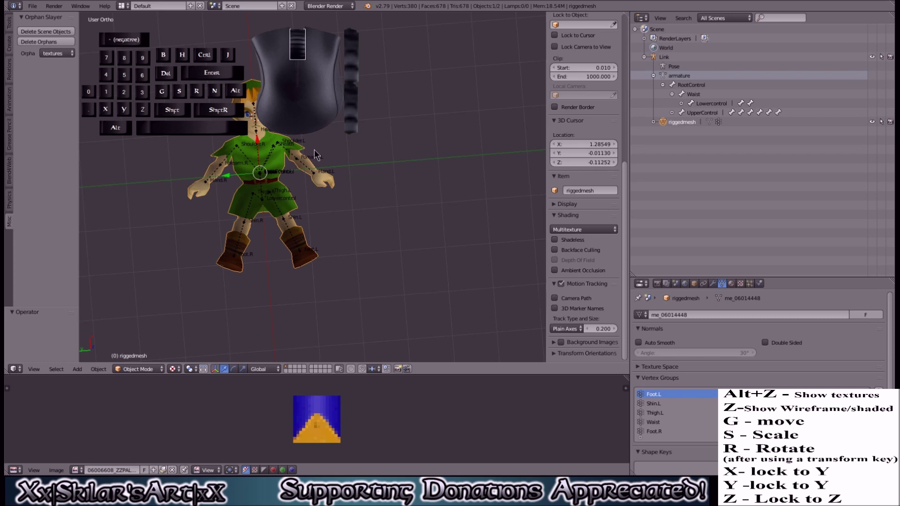
Try rotating riggedmesh freely by about 61 degrees in the view plane, and discard the rotation
key("r")
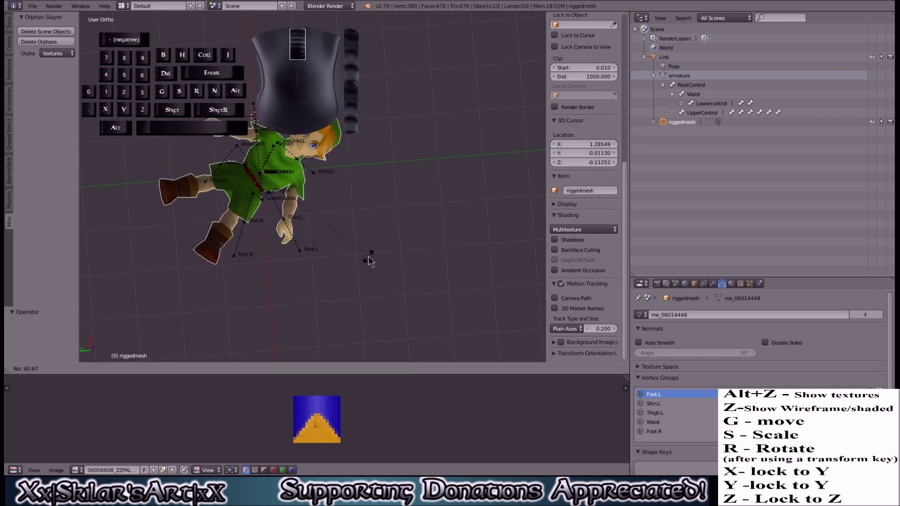
right_click(368, 261)
key("ctrl+z")
Try moving riggedmesh along the global X axis by about -0.31, and undo the move
mouse_move(392, 157)
middle_mouse_down()
mouse_move(420, 165)
mouse_move(371, 127)
mouse_move(375, 160)
middle_mouse_up()
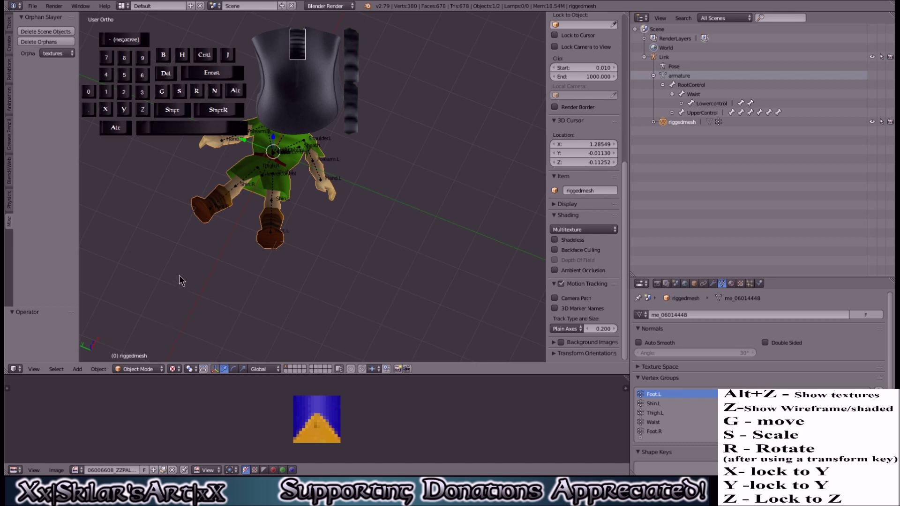
key("g")
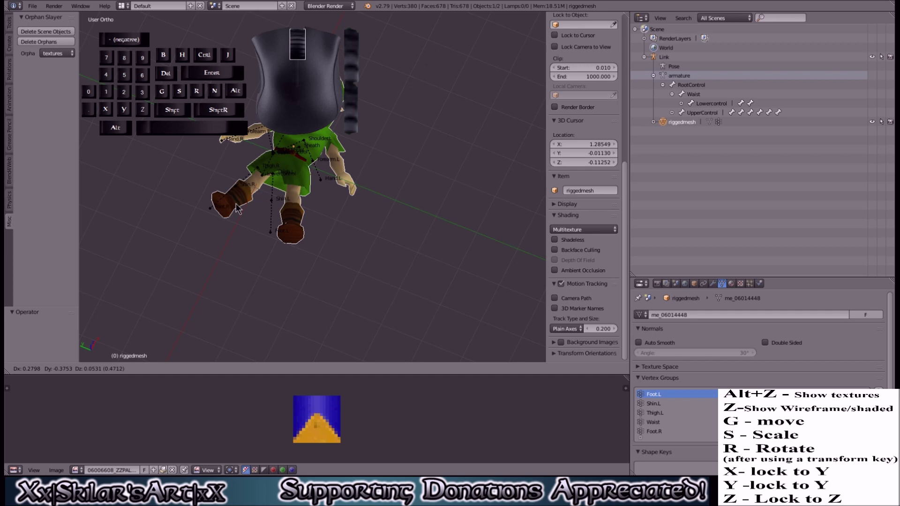
key("x")
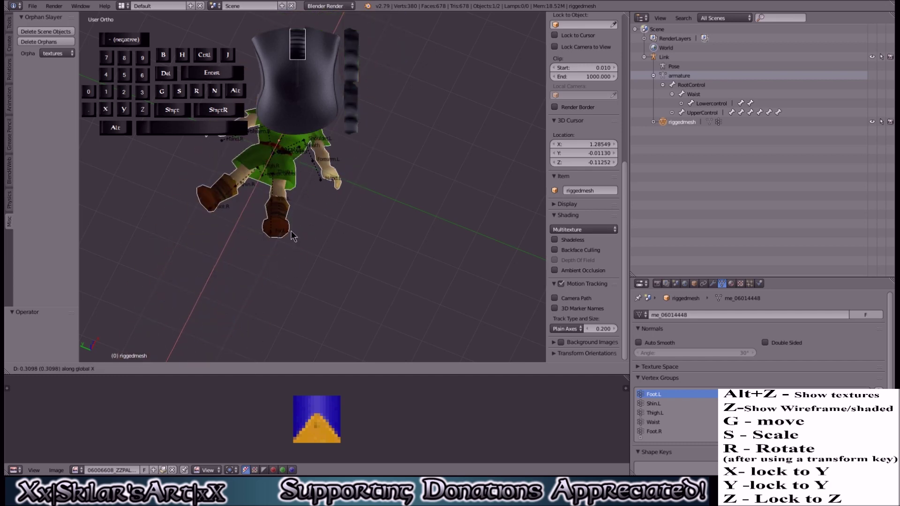
left_click(291, 231)
key("ctrl+z")
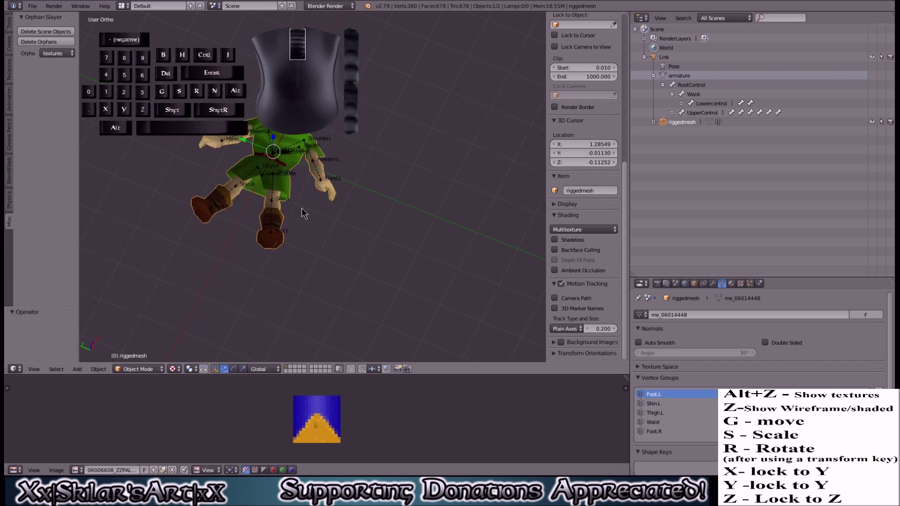
Try moving riggedmesh along the global Y axis, and discard the move
key("g")
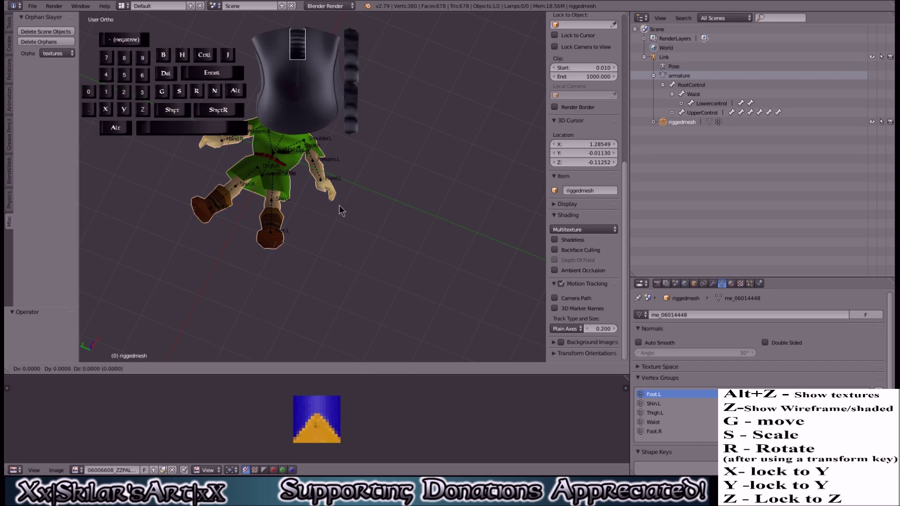
key("y")
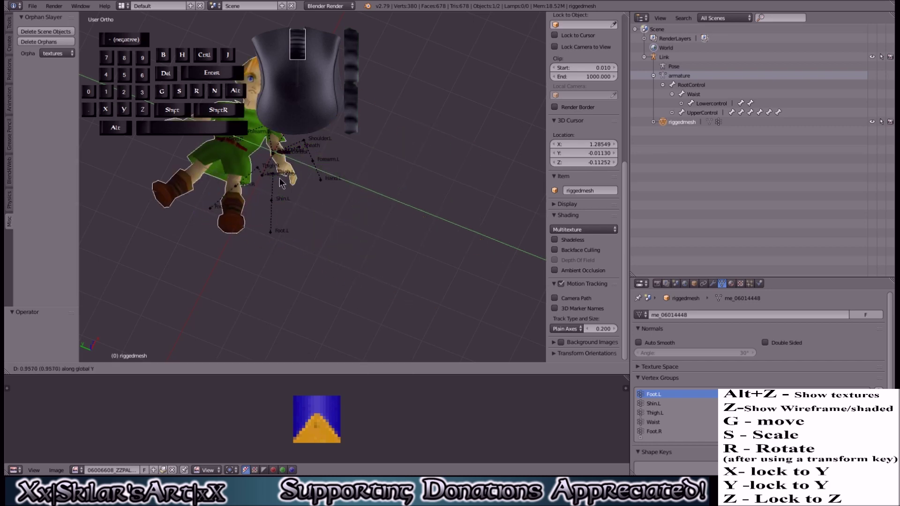
left_click(307, 212)
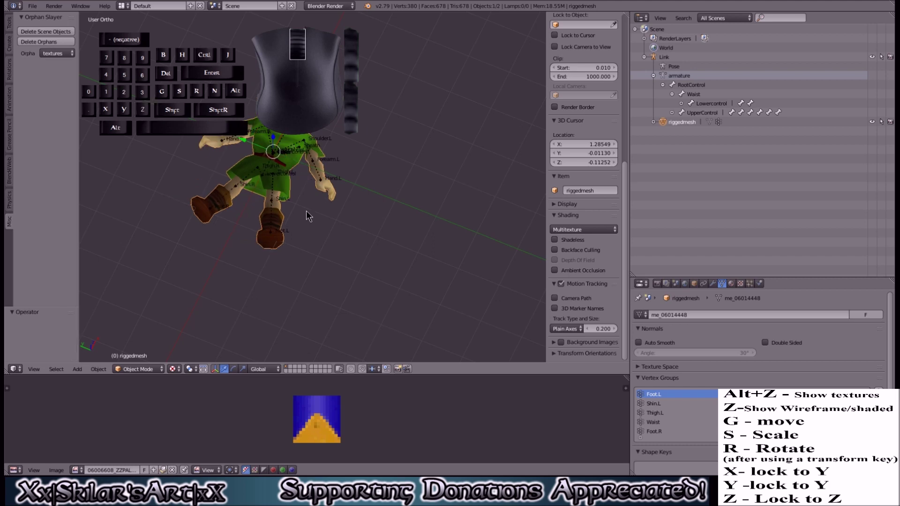
Try moving riggedmesh down along the global Z axis by about 1.7, and cancel the move
middle_click_drag(360, 218, 297, 172)
key("g")
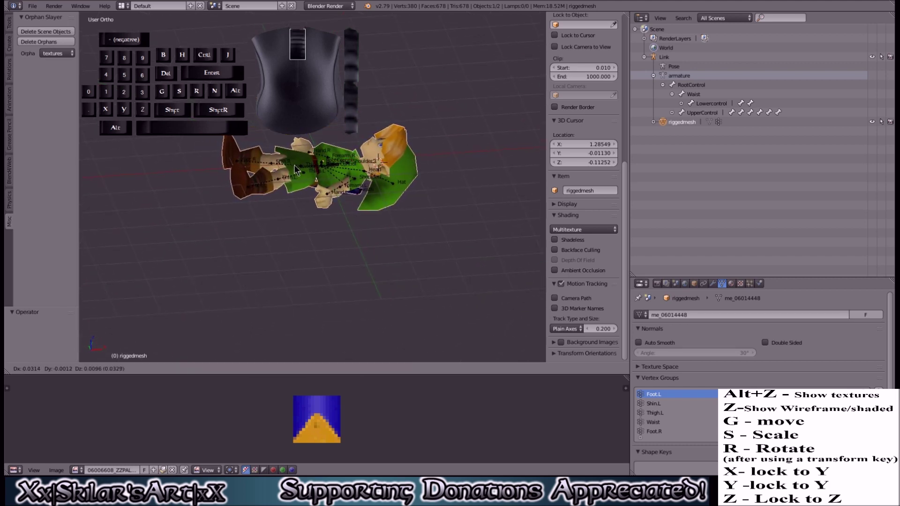
key("z")
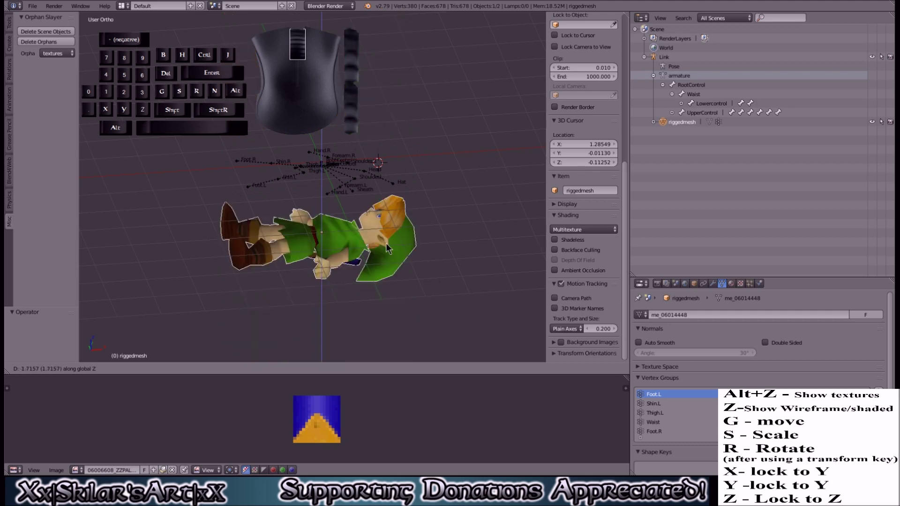
right_click(387, 249)
Try scaling riggedmesh along the global X axis by about 2.84 and along the global Z axis by about 2.2
middle_click_drag(357, 247, 358, 216)
key("s")
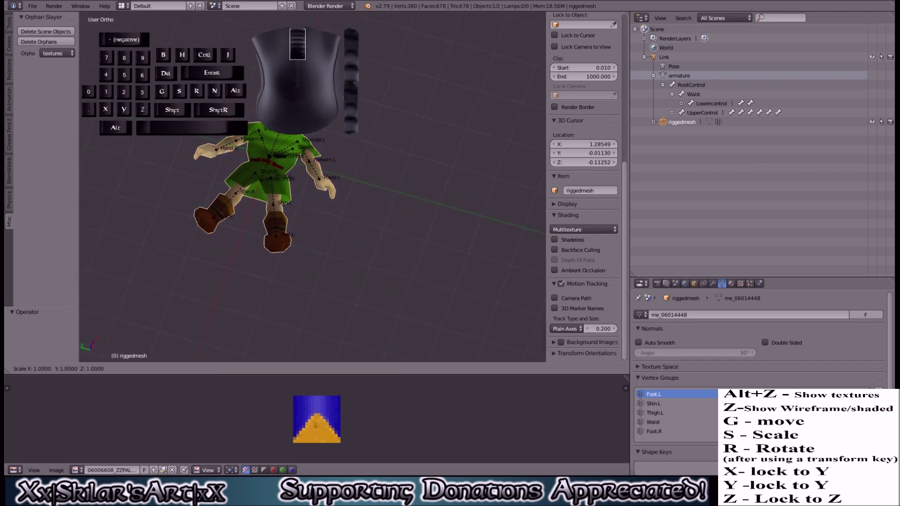
key("x")
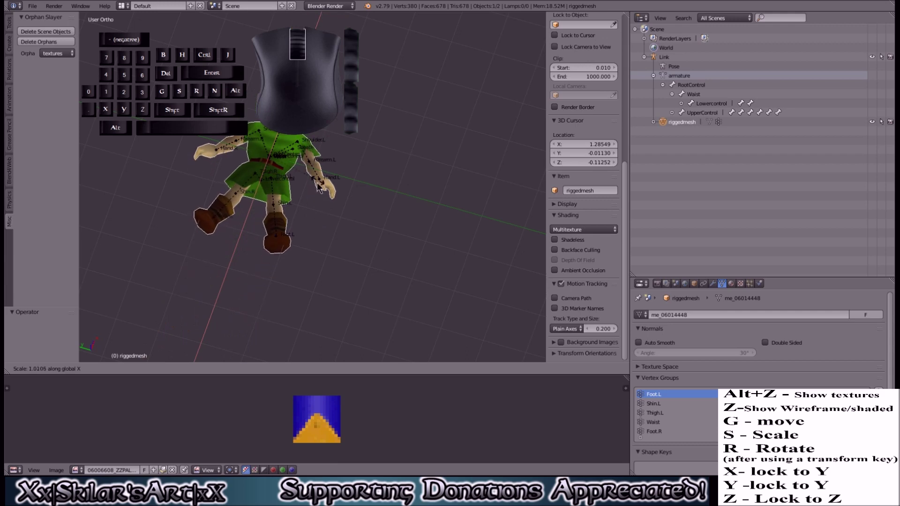
key("z")
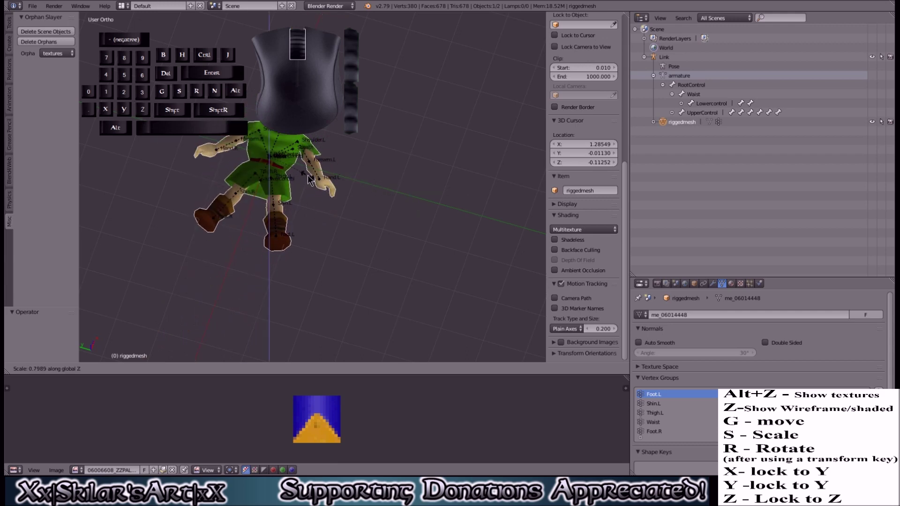
key("x")
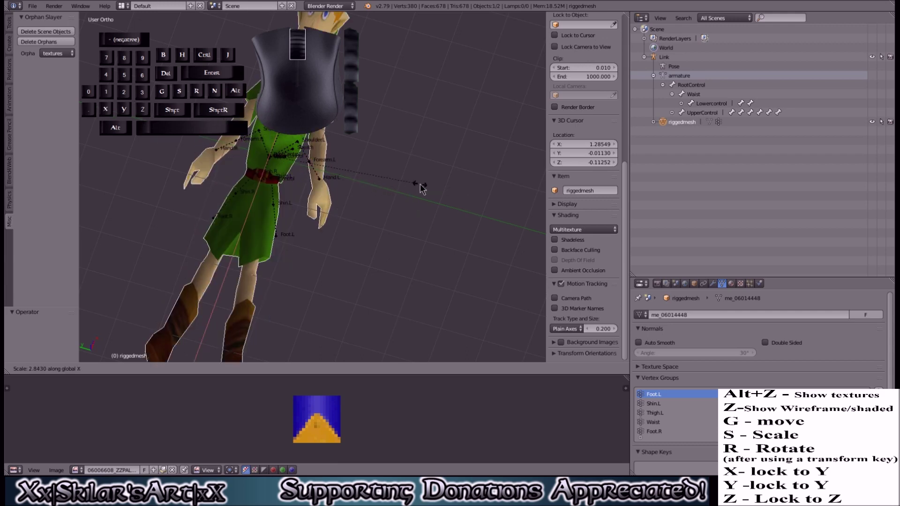
key("y")
key("z")
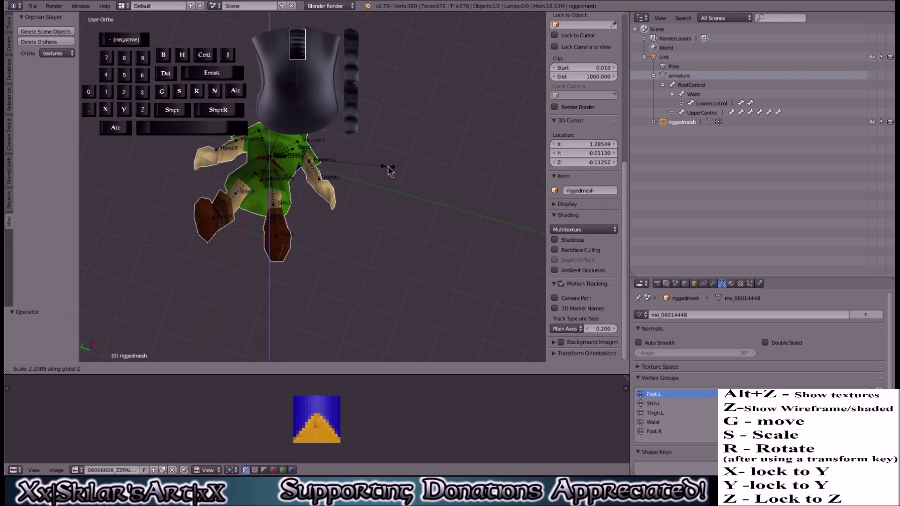
Try scaling riggedmesh uniformly on all axes by about 2.75, and undo the scaling
key("z")
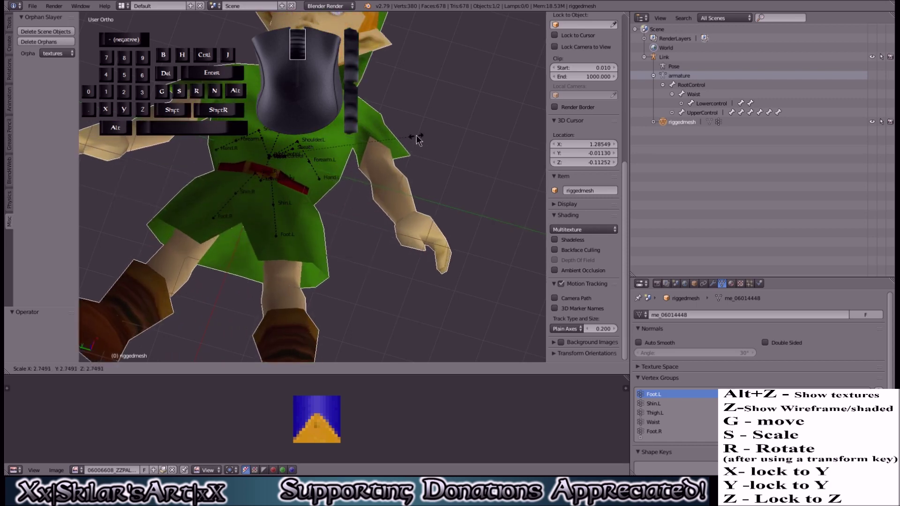
left_click(360, 180)
key("ctrl+z")
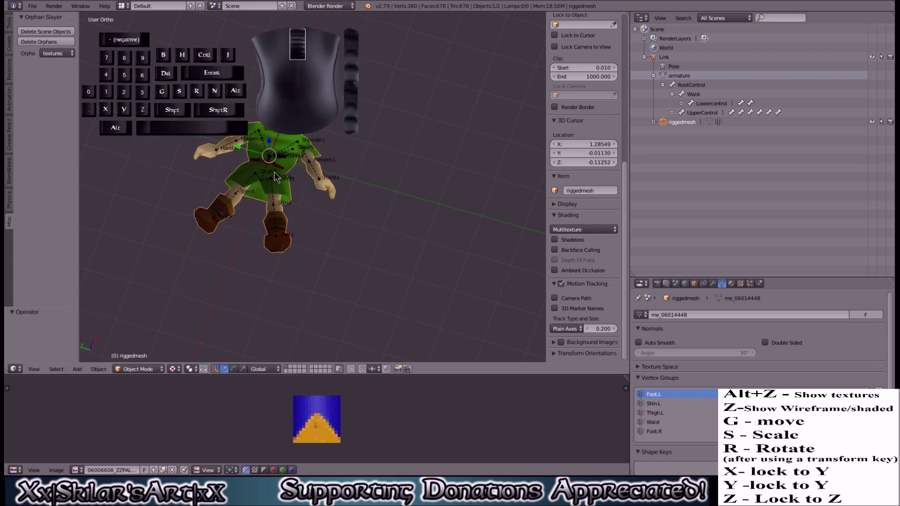
scroll(290, 180, "down", 1)
middle_click_drag(290, 180, 332, 199)
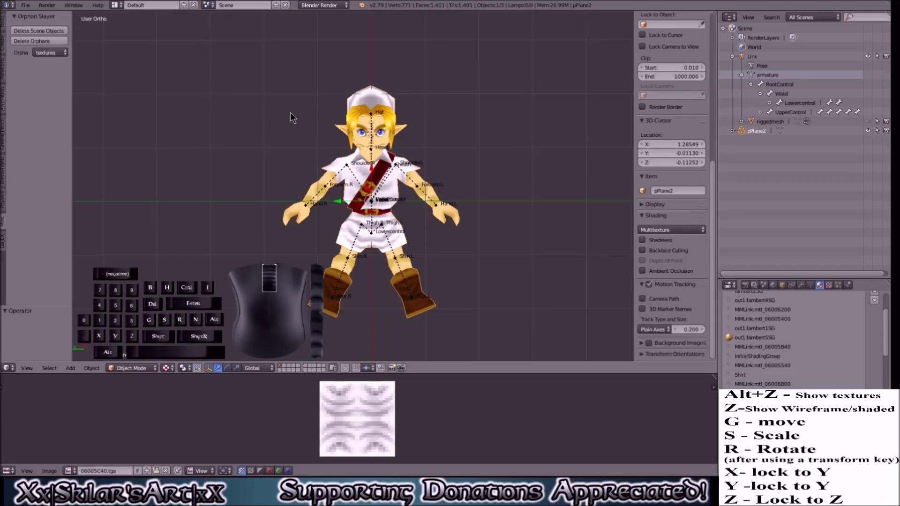
Browse the Tutorial textures folder in the Wavefront (.obj) import, and cancel the import
left_click(29, 5)
mouse_move(95, 182)
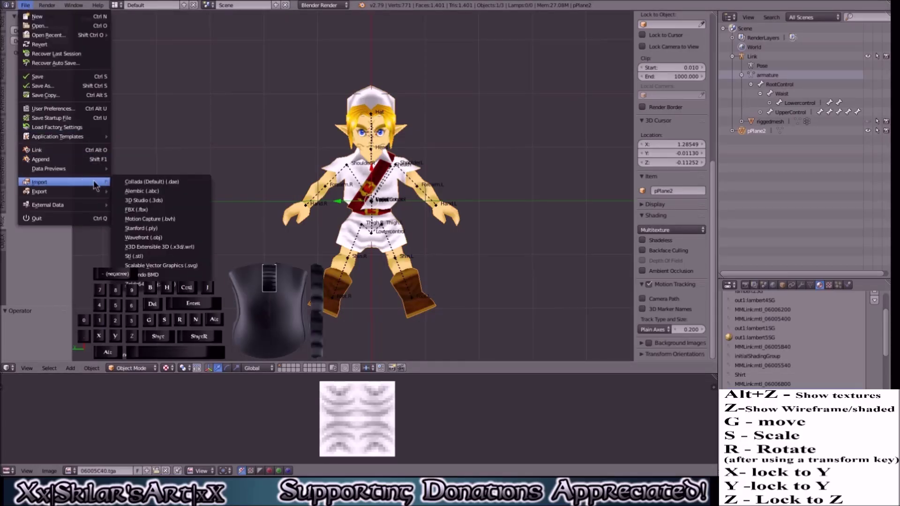
left_click(164, 236)
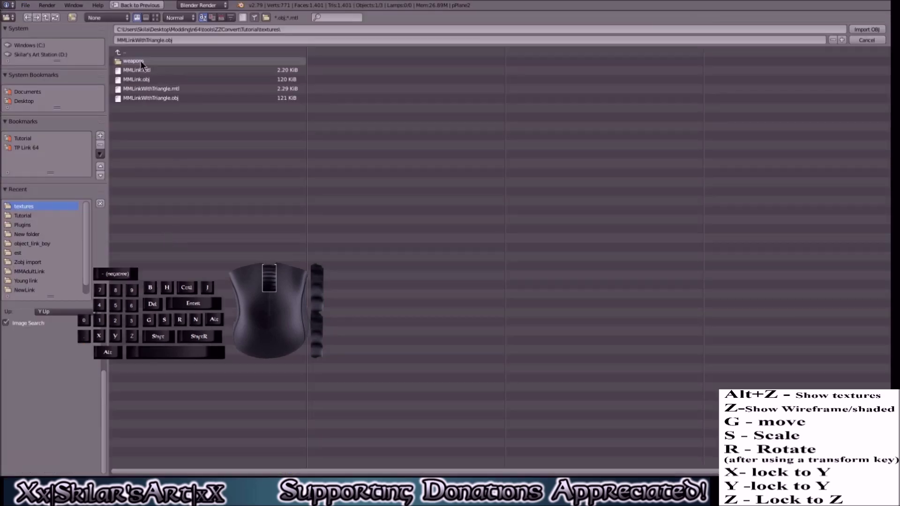
left_click(21, 139)
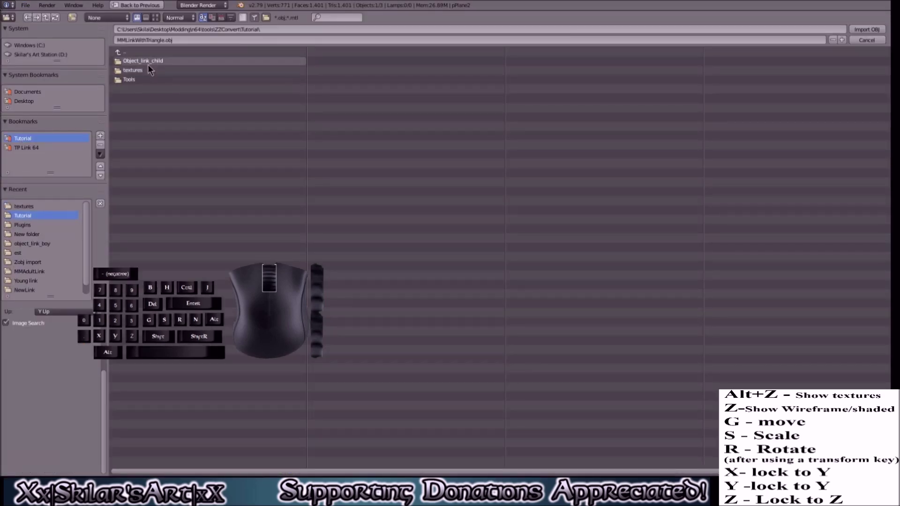
left_click(136, 70)
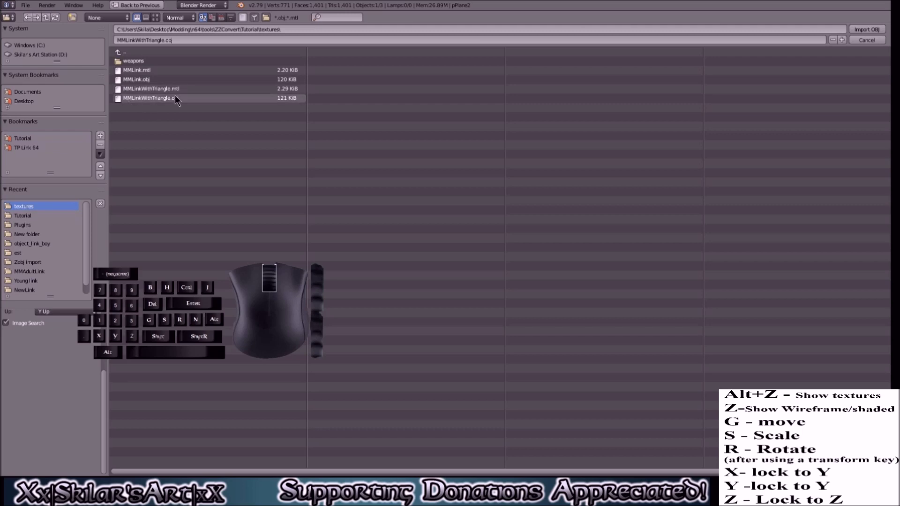
left_click(864, 39)
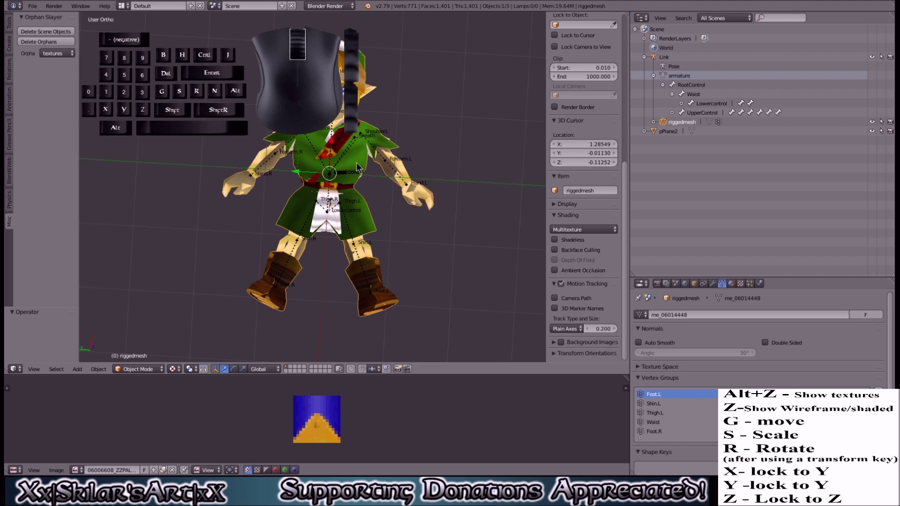
Hide riggedmesh so that only the pPlane2 model is displayed with the armature
left_click(357, 167)
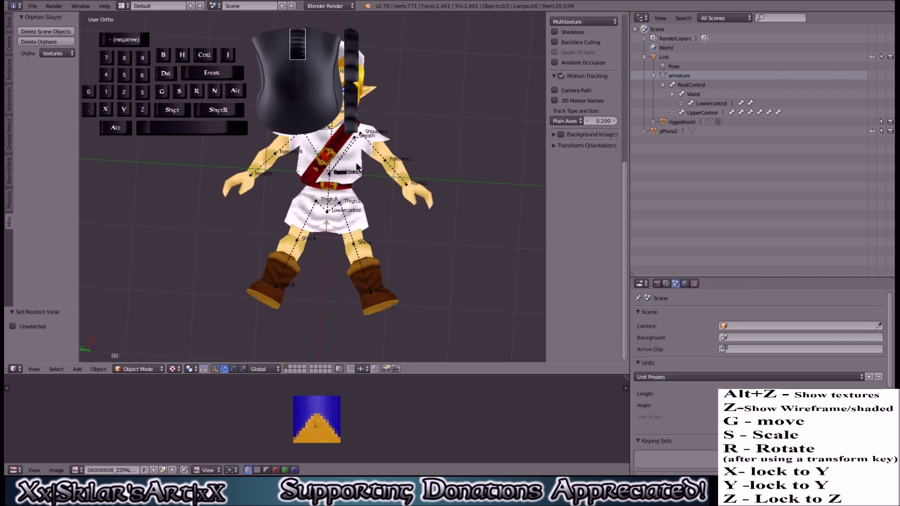
key("h")
Examine how the pPlane2 model lines up with the armature bones, from the back and front and at different distances
middle_click_drag(431, 185, 279, 133)
scroll(318, 164, "up", 4)
scroll(279, 151, "up", 3)
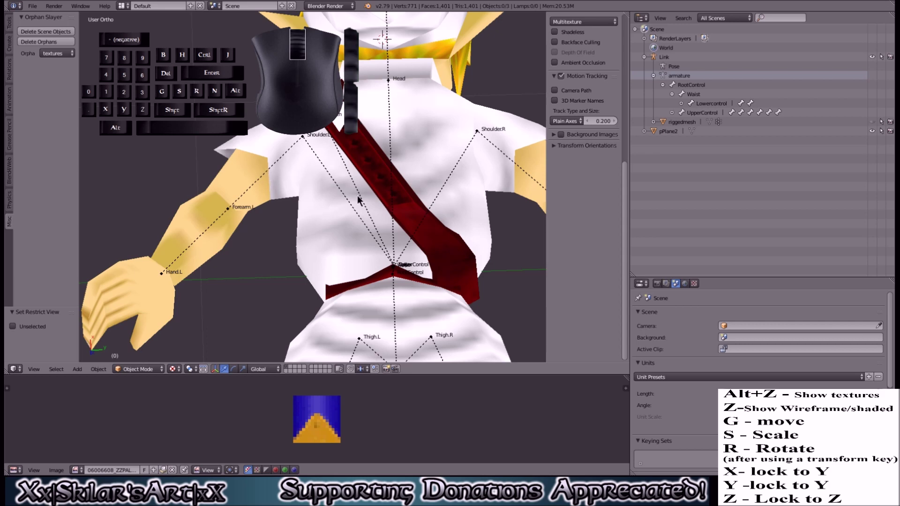
middle_click_drag(354, 167, 386, 80)
scroll(364, 102, "down", 2)
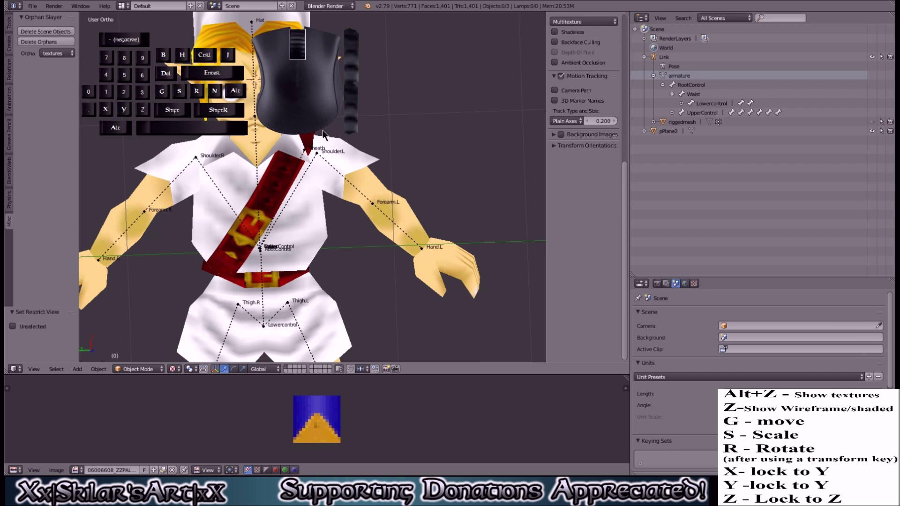
middle_click_drag(302, 195, 300, 181)
scroll(323, 192, "down", 3)
middle_click_drag(359, 179, 358, 185)
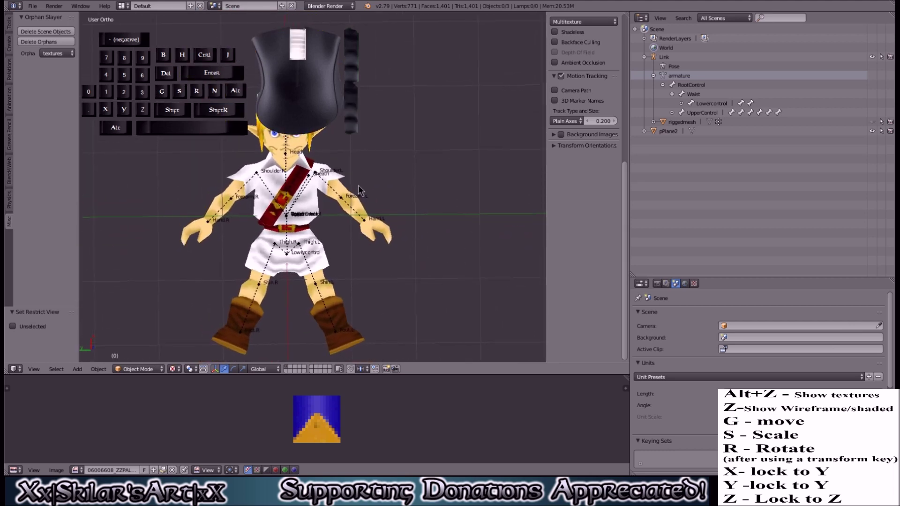
scroll(358, 185, "up", 2)
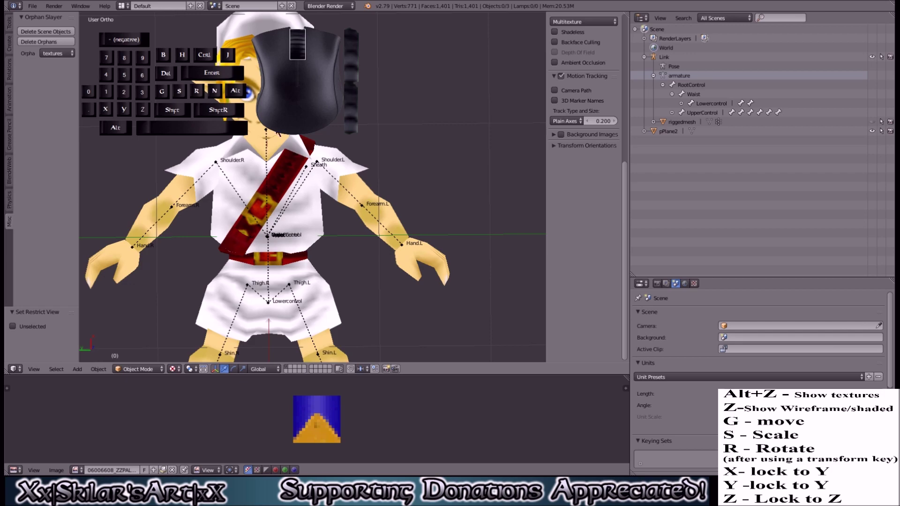
middle_click_drag(339, 146, 411, 170)
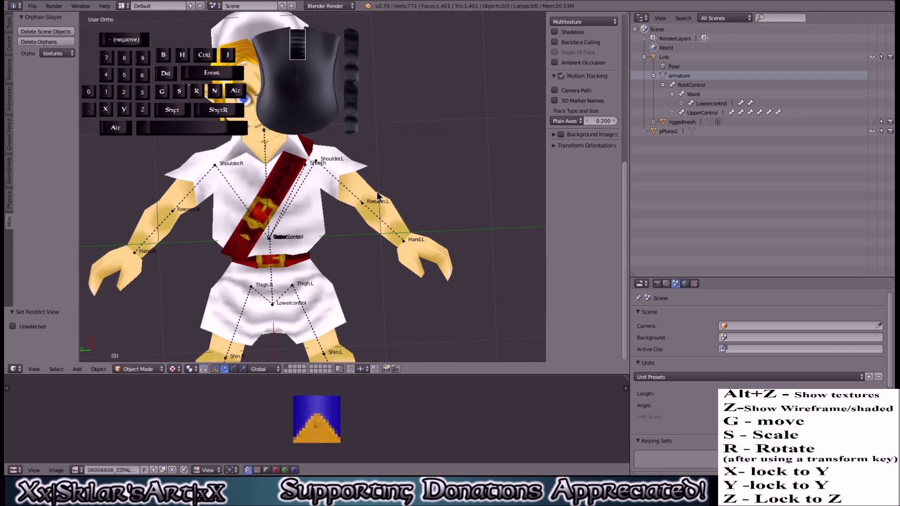
scroll(378, 196, "down", 2)
middle_click_drag(377, 197, 382, 225)
scroll(382, 228, "down", 1)
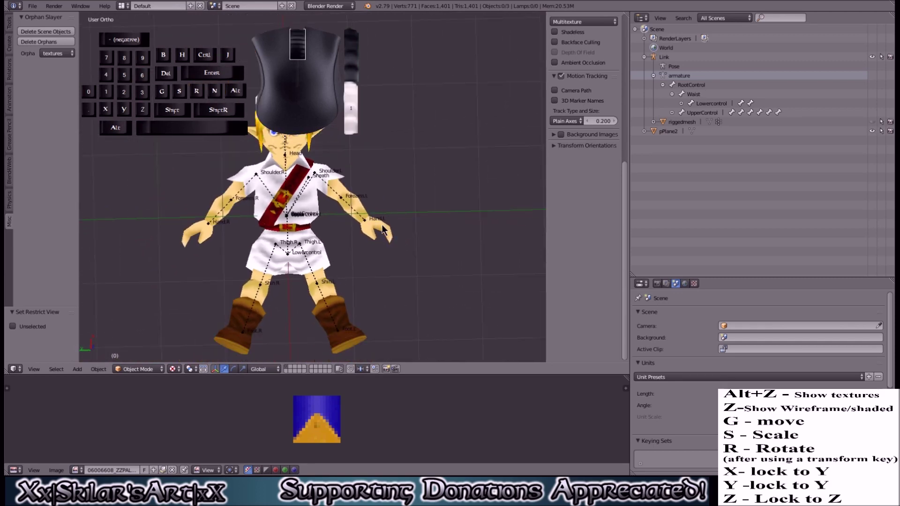
scroll(383, 227, "down", 1)
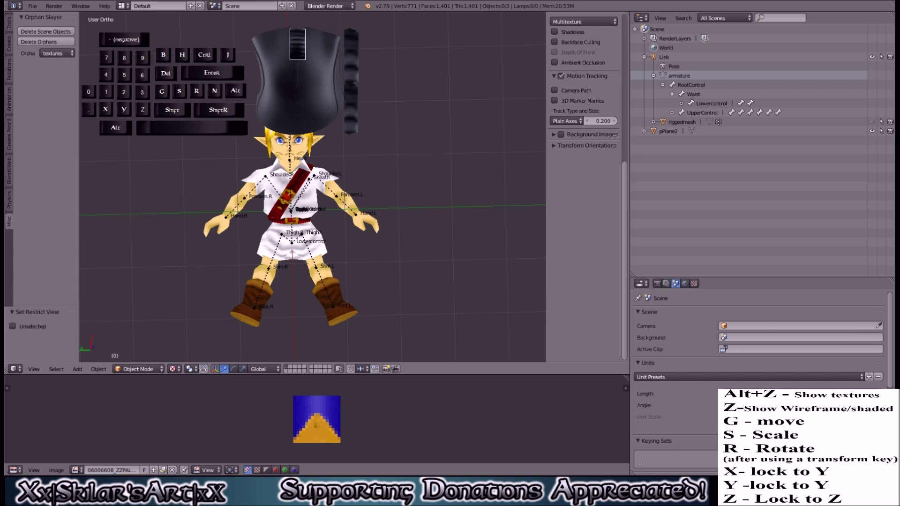
Select pPlane2, try revealing the hidden riggedmesh twice, and undo the reveal each time
right_click(258, 211)
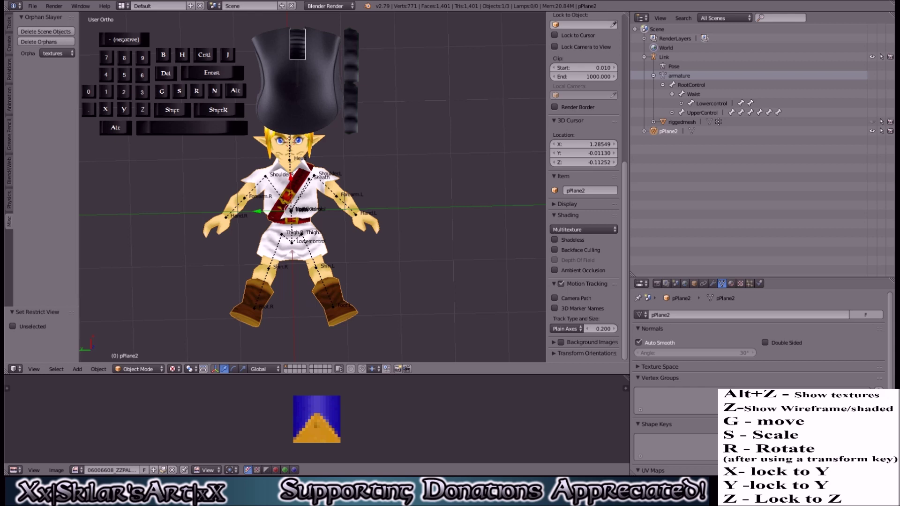
key("alt")
key("alt+h")
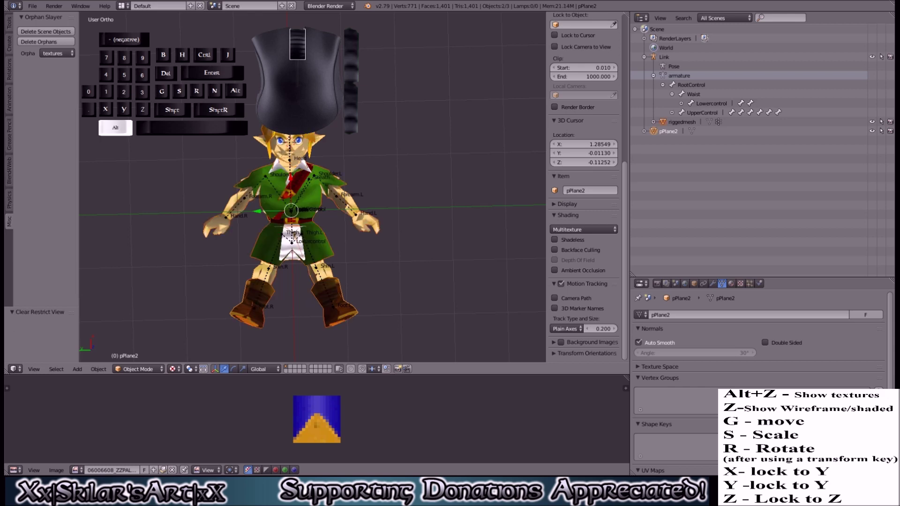
key("h")
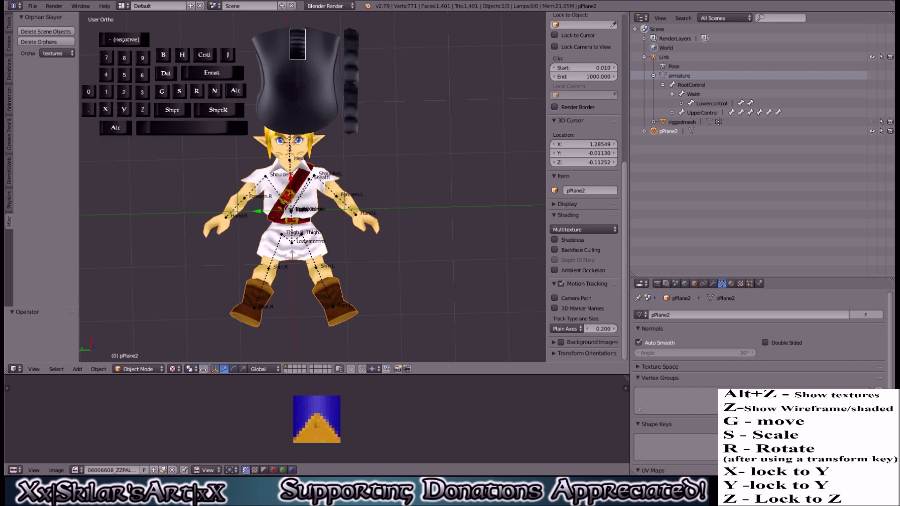
left_click(258, 176)
key("alt")
key("alt+h")
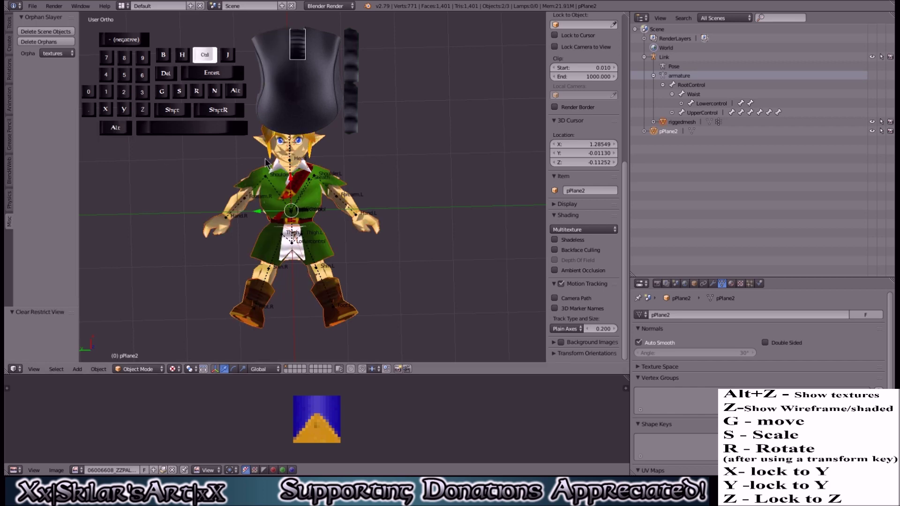
key("ctrl+z")
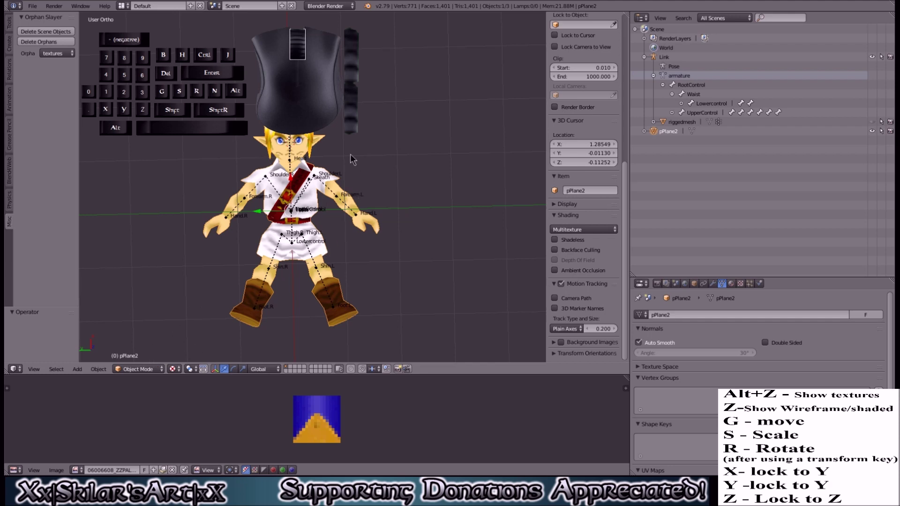
Reveal all hidden objects, select only riggedmesh and hide it
key("alt+h")
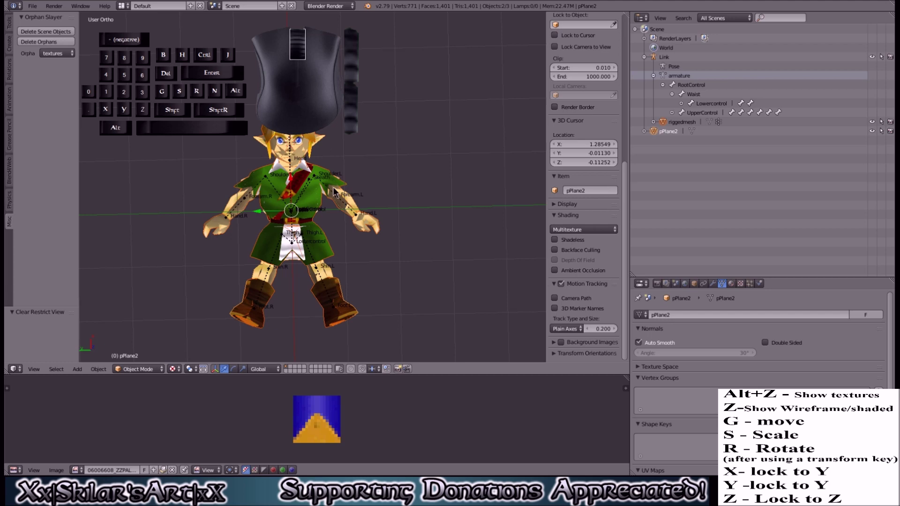
left_click(324, 199)
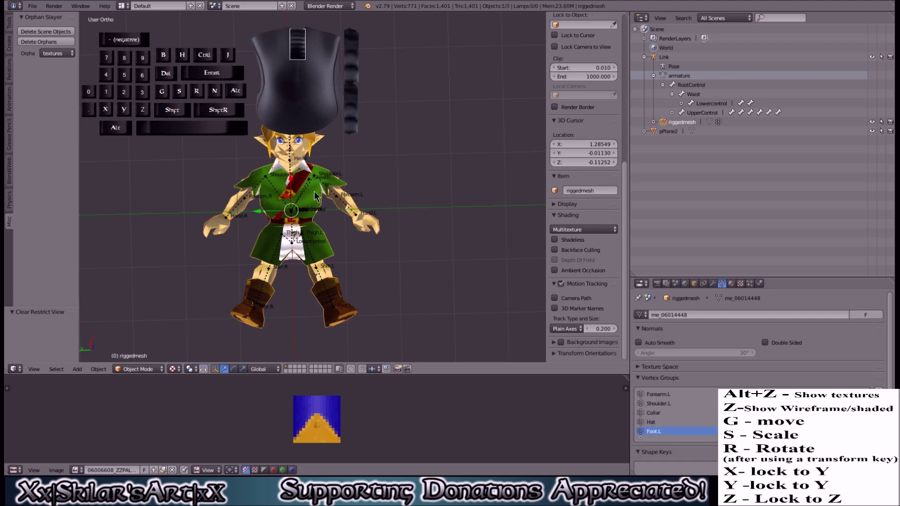
scroll(314, 196, "up", 3)
middle_click_drag(415, 260, 375, 247)
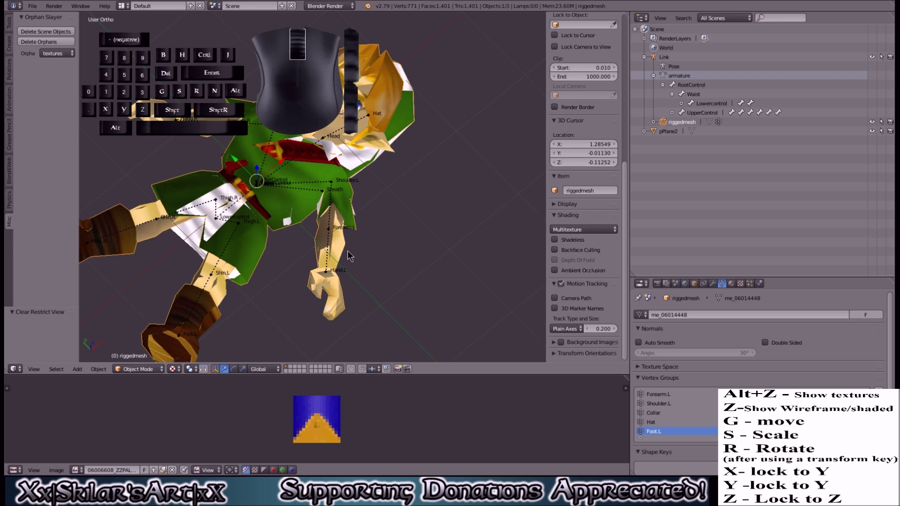
key("h")
Save the scene over the existing object_link_child.blend file
key("ctrl+s")
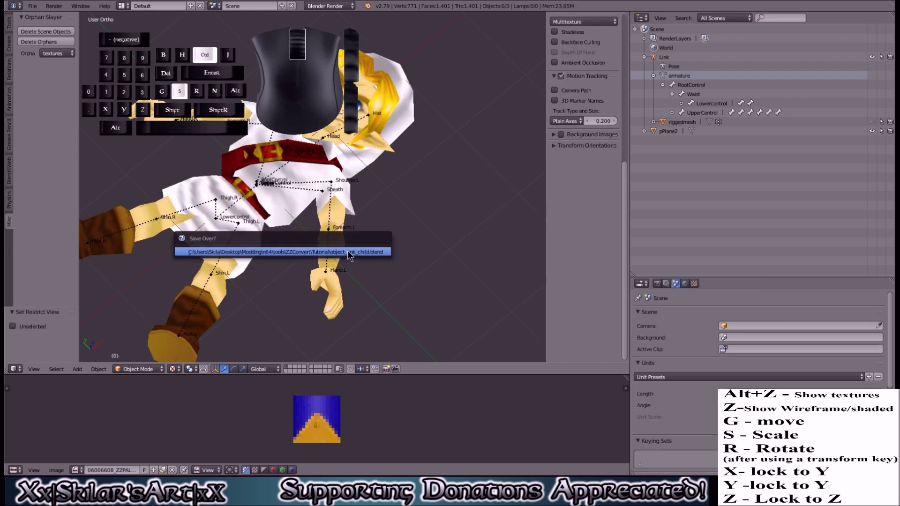
middle_click_drag(193, 167, 276, 217)
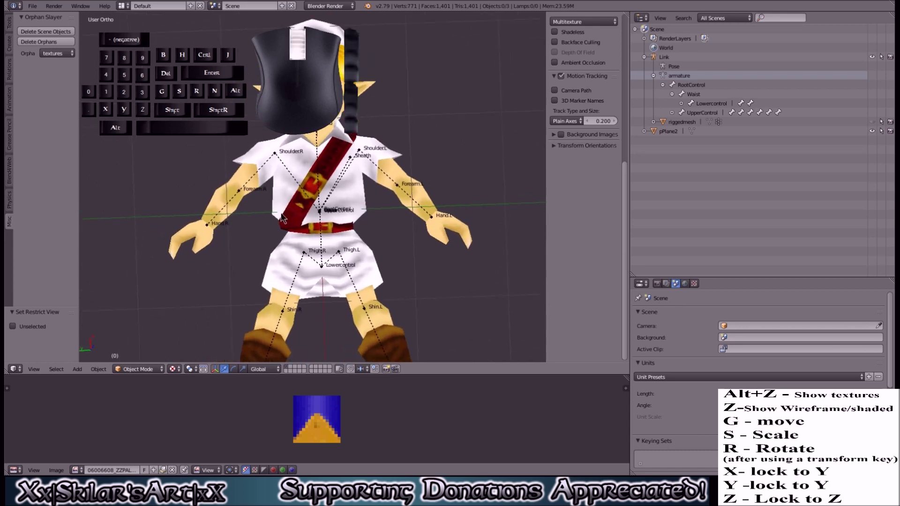
scroll(276, 217, "up", 1)
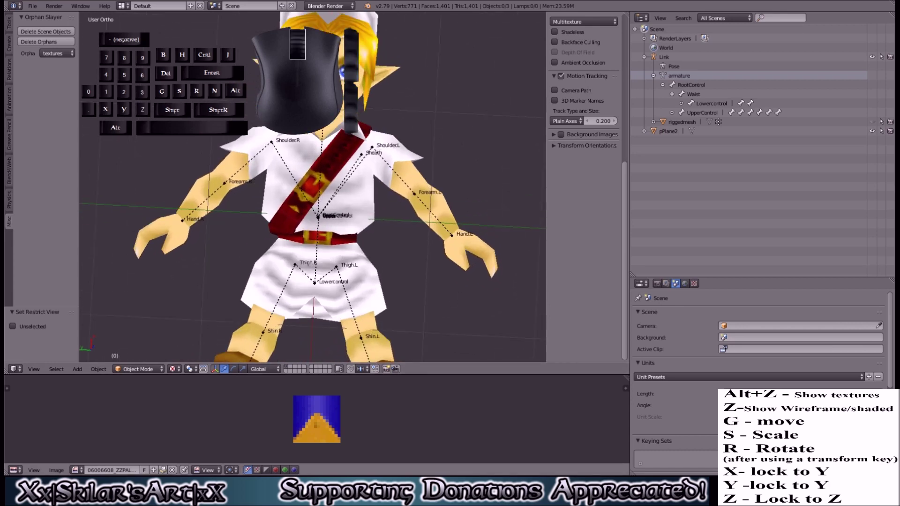